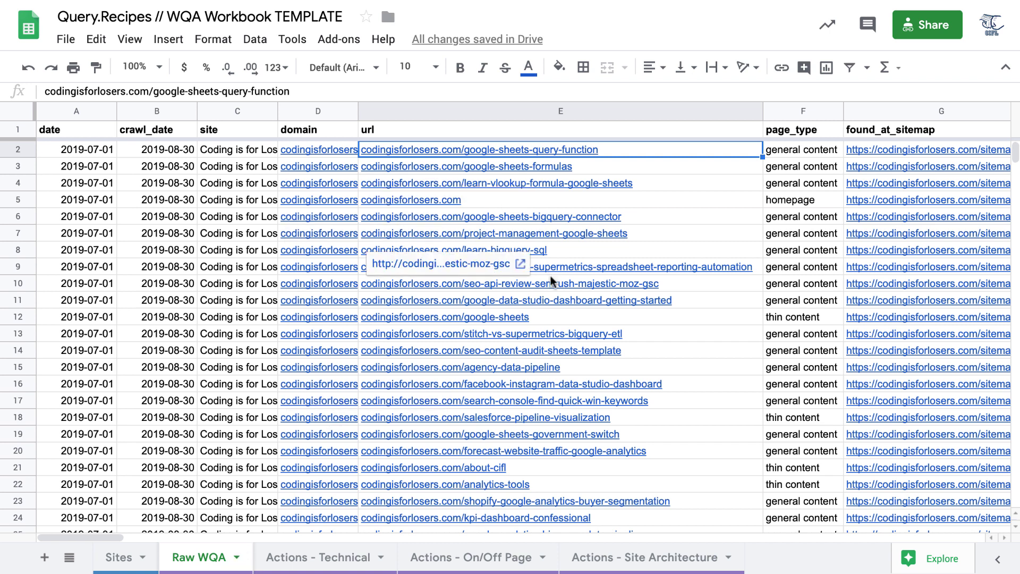
Check the Raw WQA headers url and found_at_url, scroll to title_contains_top_keyword, then switch to the SOP doc.
left_click(432, 129)
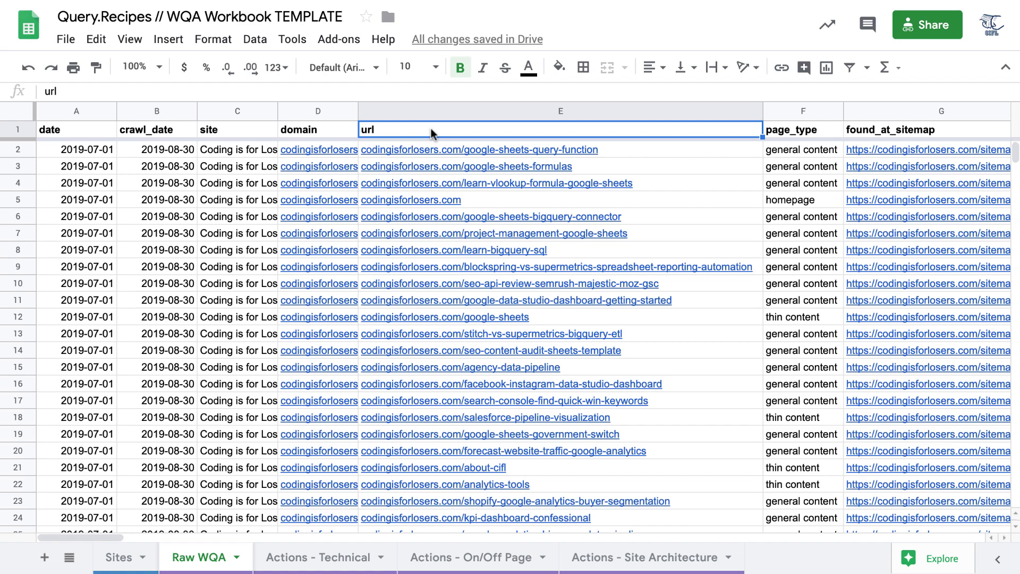
key("Right")
key("Right")
key("Right")
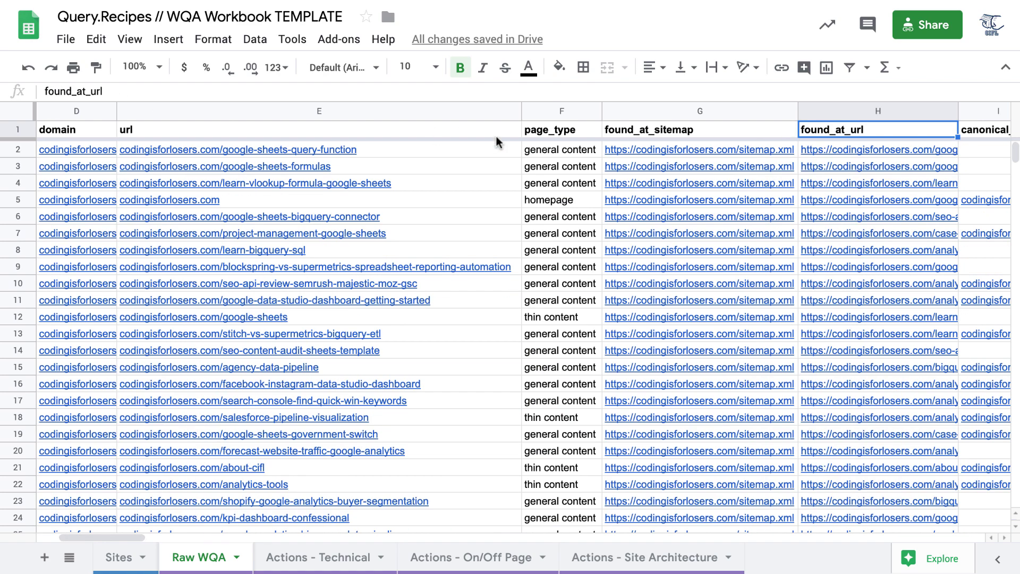
scroll(608, 220, "right", 10)
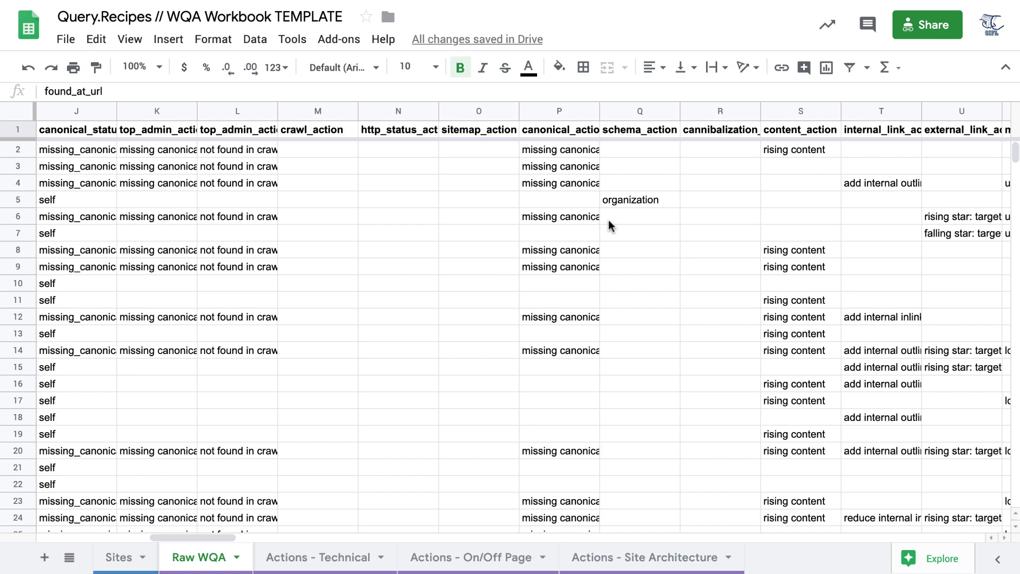
scroll(608, 220, "right", 15)
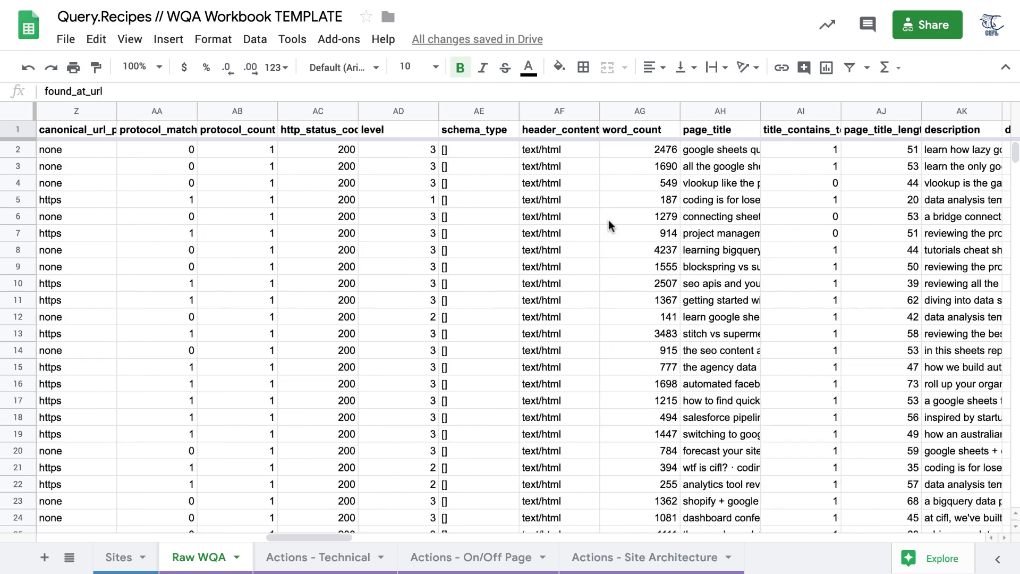
scroll(668, 244, "right", 4)
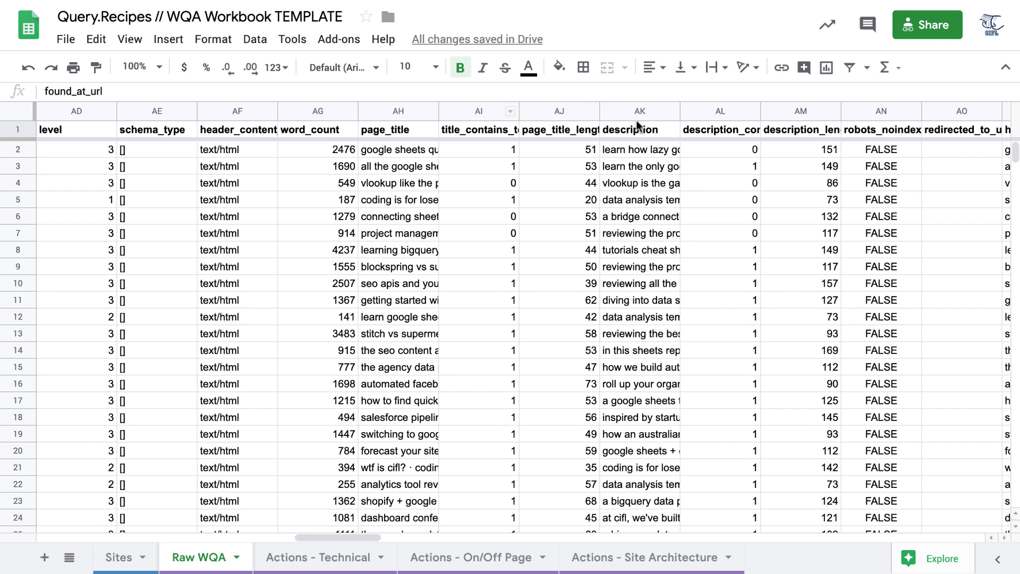
left_click(492, 133)
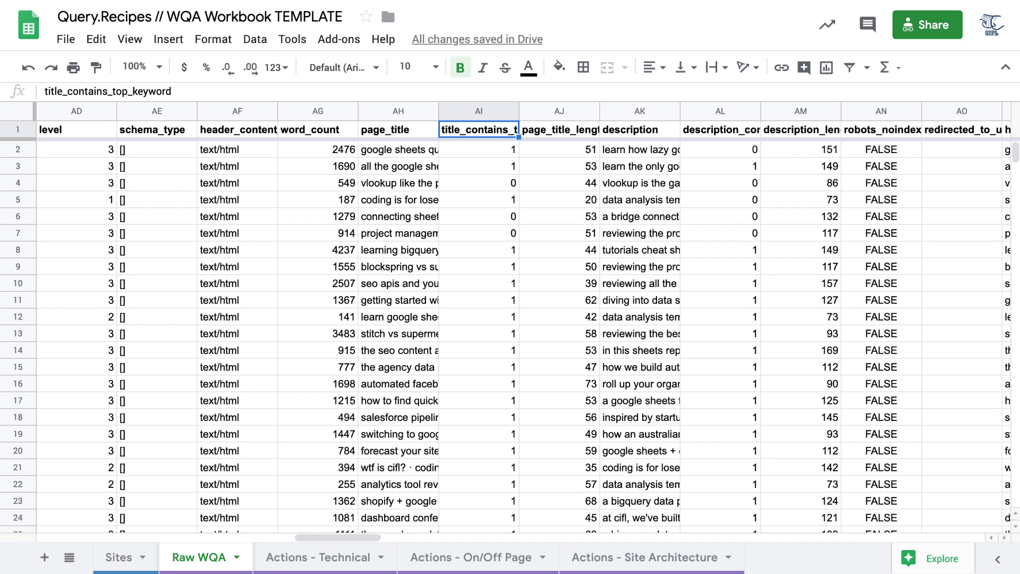
key("ctrl+Tab")
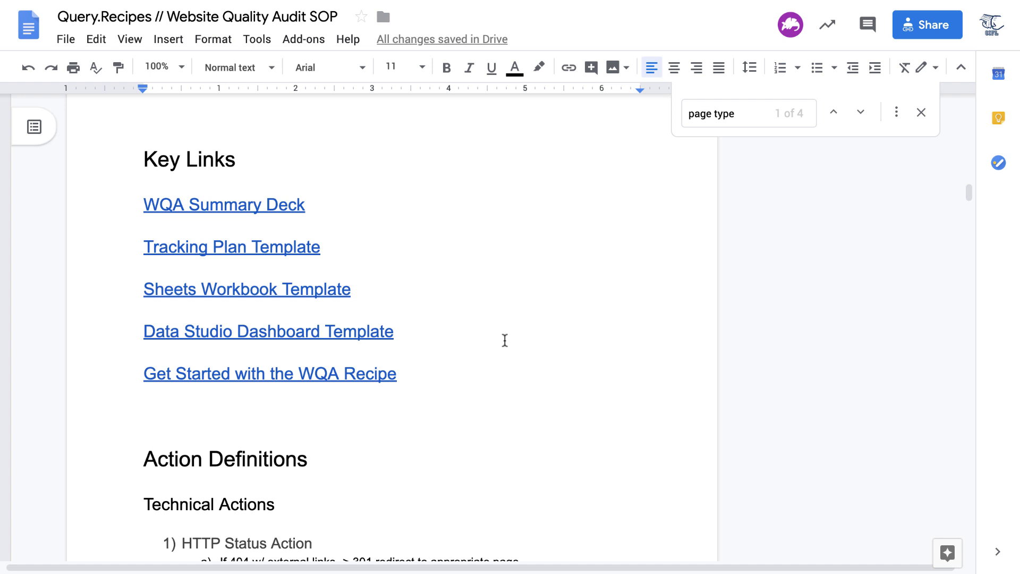
Switch from the SOP document back to the WQA Workbook's Raw WQA tab.
key("ctrl+shift+Tab")
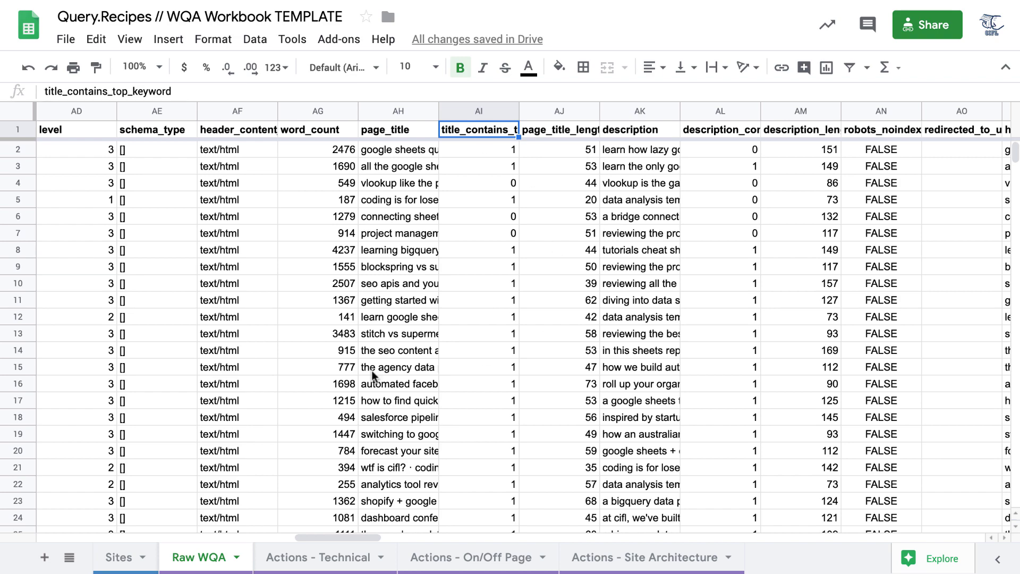
Open the Actions - Technical sheet and look over its admin action rows.
scroll(371, 371, "left", 15)
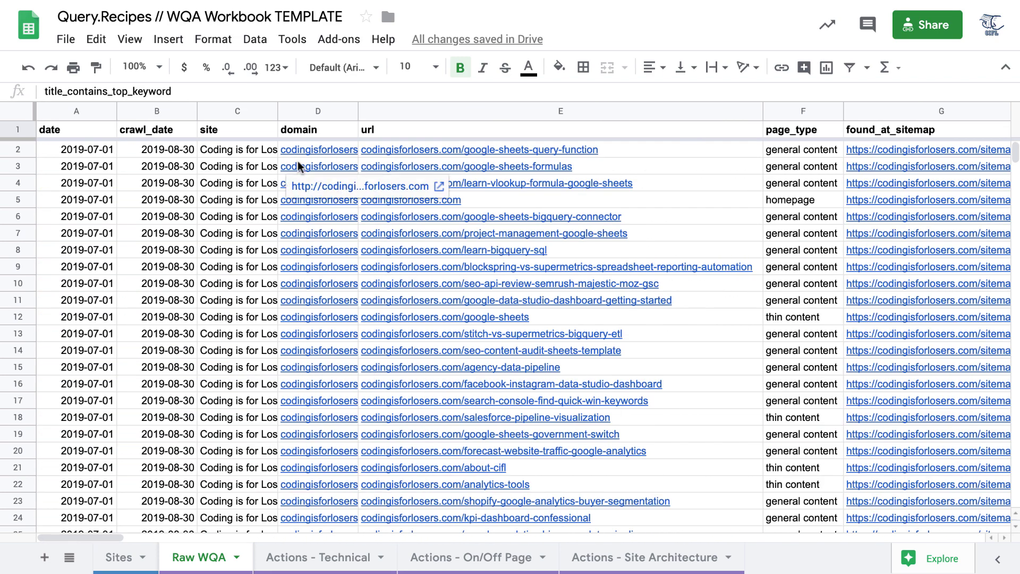
left_click(344, 562)
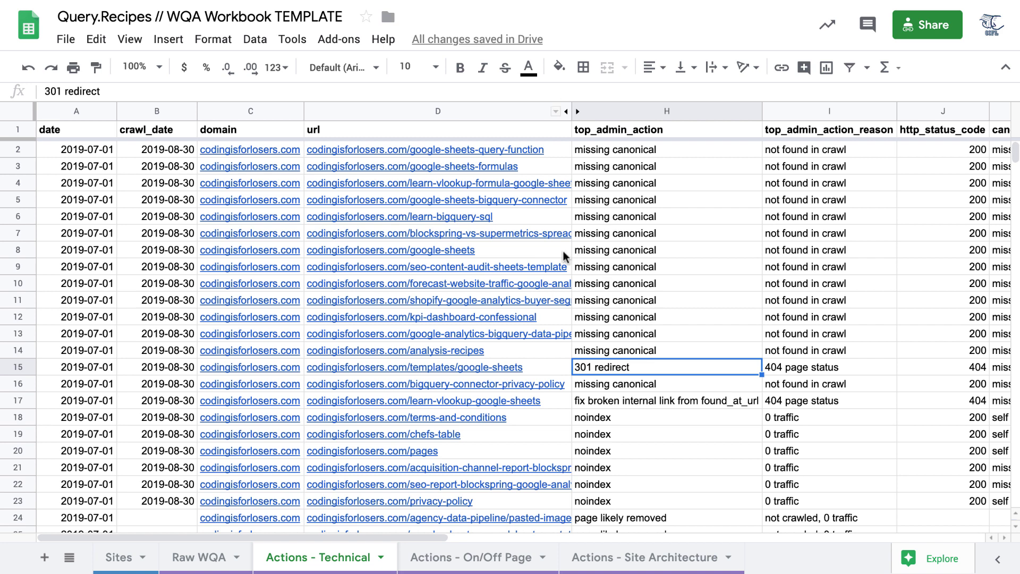
mouse_move(566, 258)
scroll(665, 317, "down", 1)
scroll(665, 318, "up", 1)
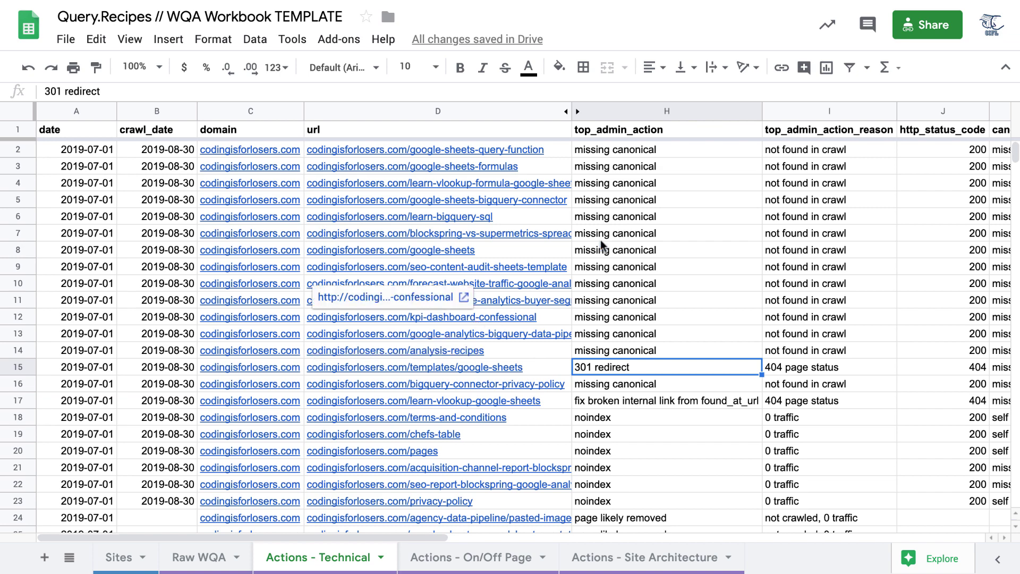
Check the redirected_to_url and robots_noindex headers, then go to the Actions - On/Off Page sheet.
scroll(640, 252, "right", 3)
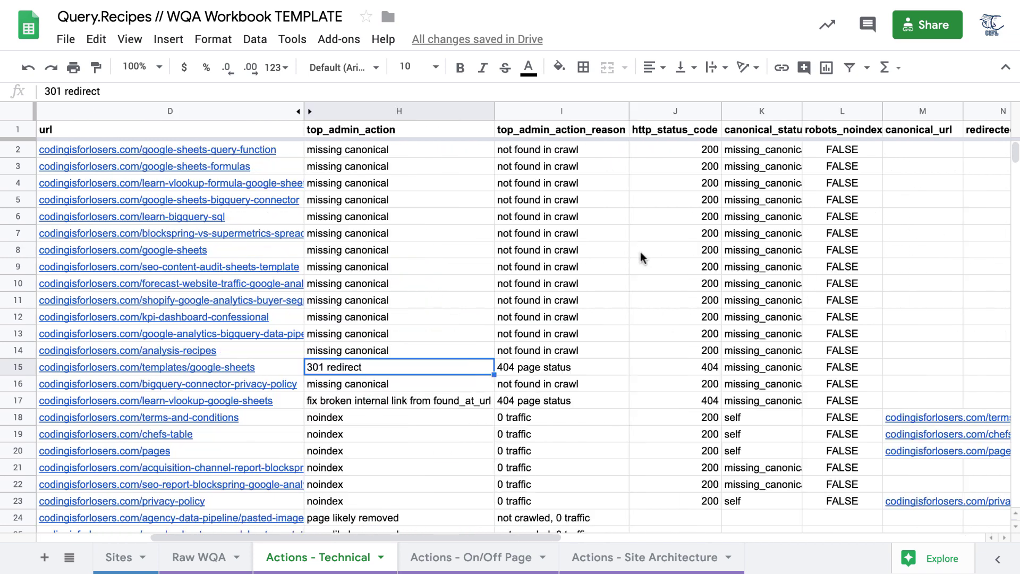
scroll(705, 154, "right", 3)
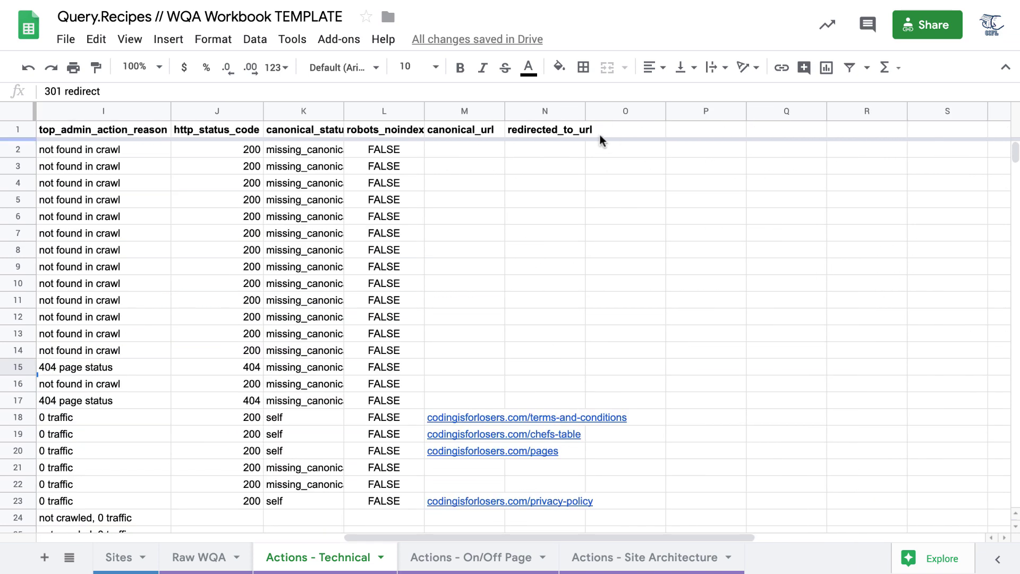
left_click(544, 129)
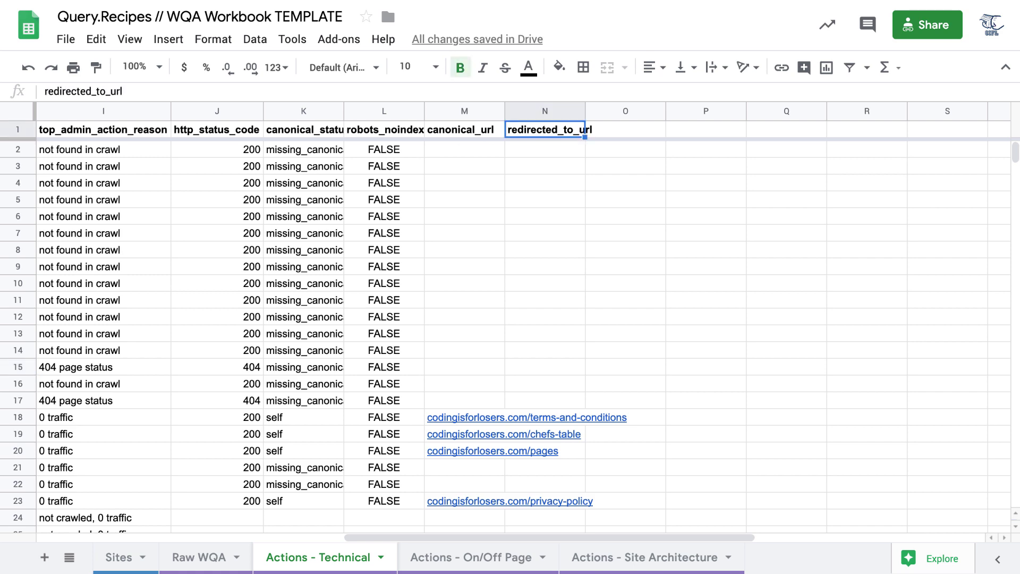
key("Left")
key("Left")
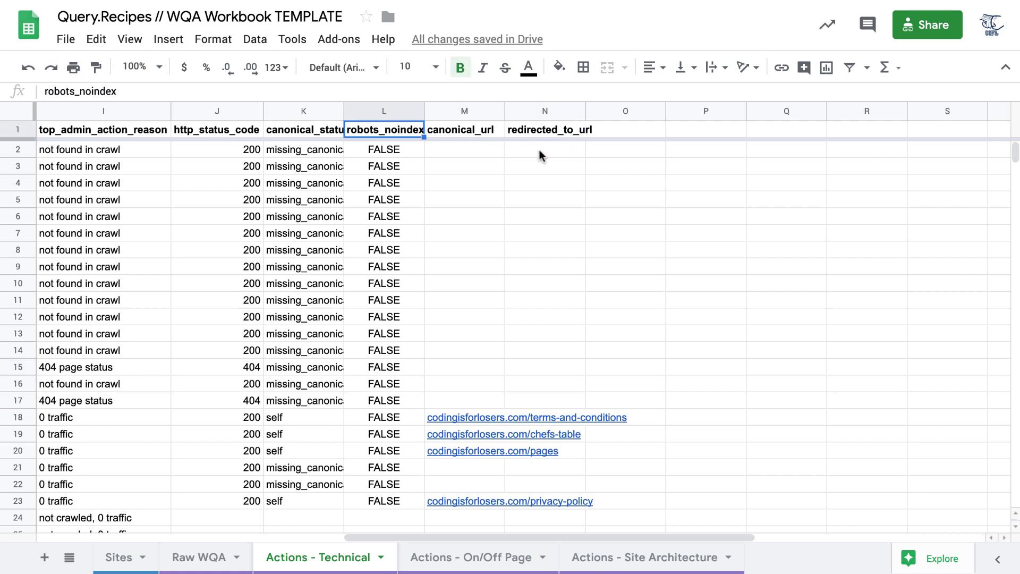
scroll(375, 262, "left", 6)
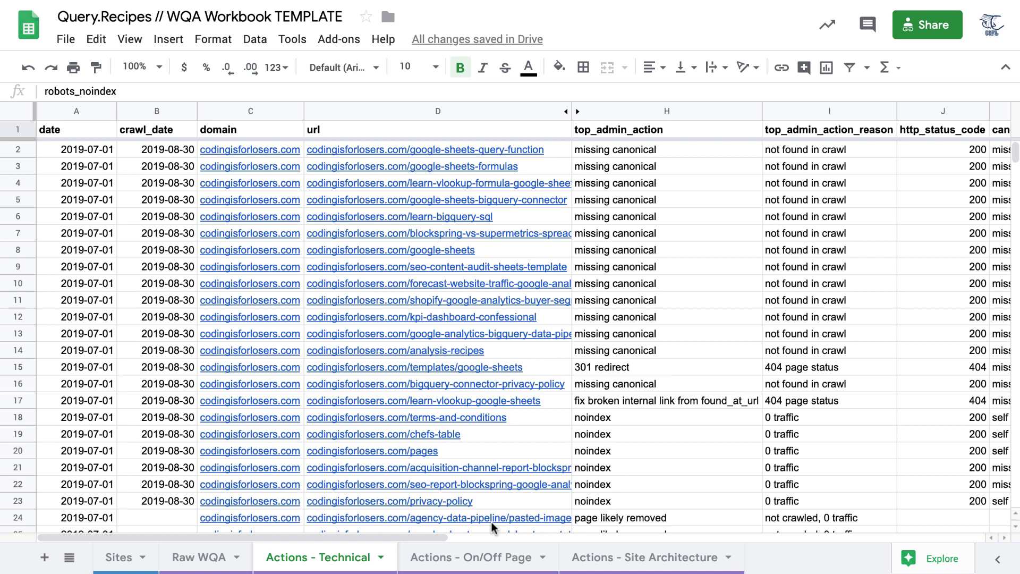
left_click(481, 557)
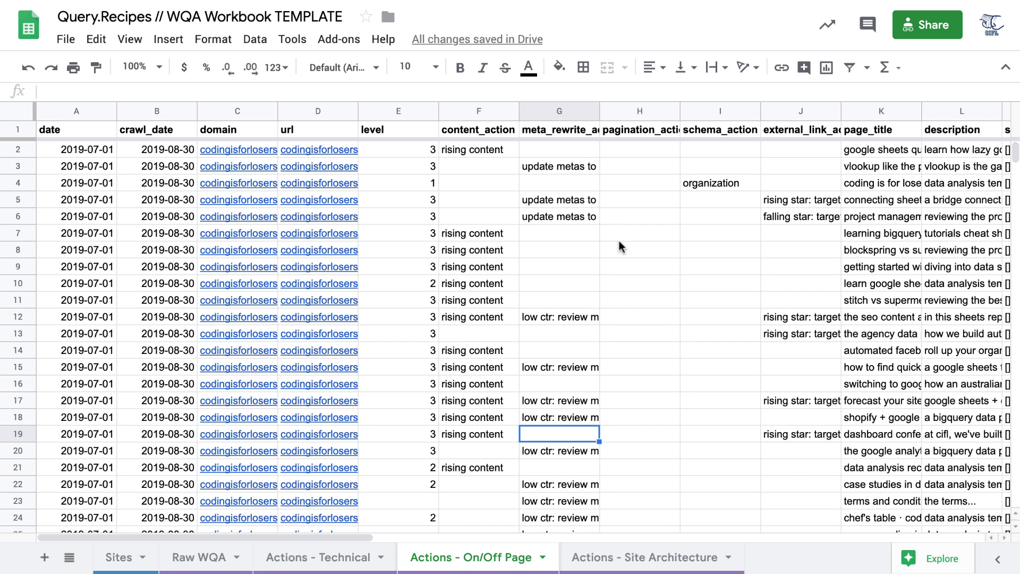
Inspect the meta_rewrite_action, pagination_action, schema_action and external_link_action headers.
left_click(587, 135)
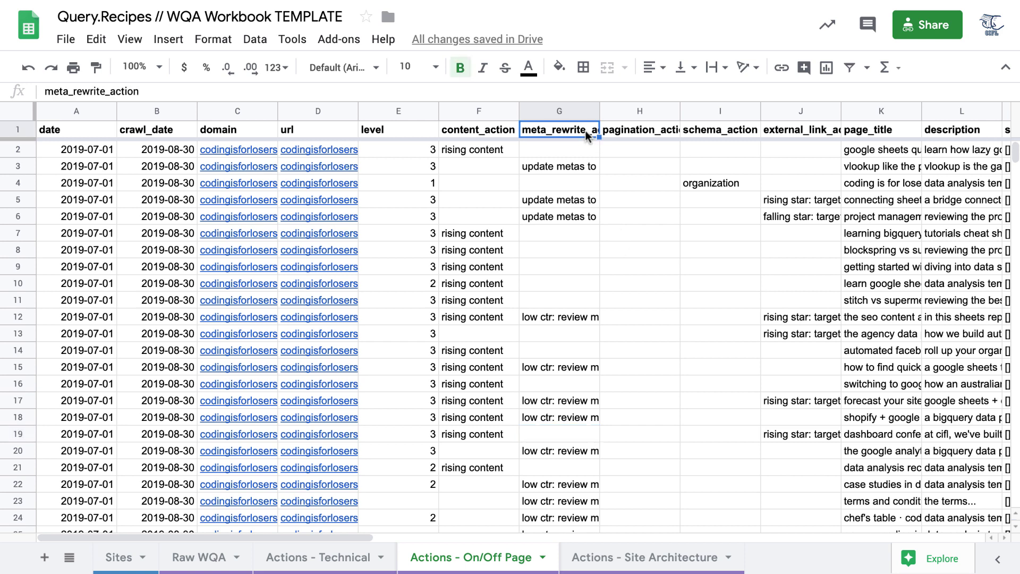
left_click(665, 136)
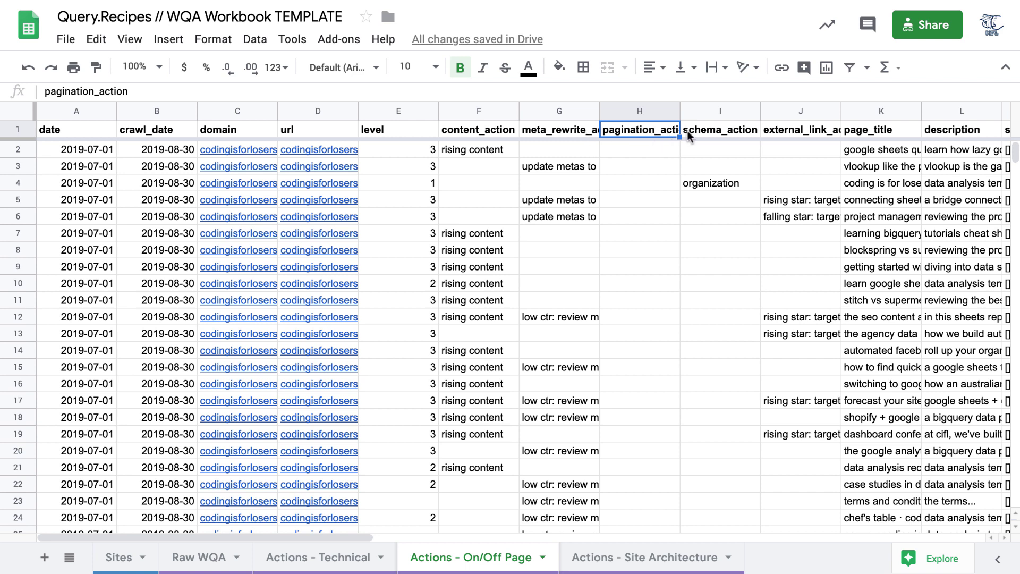
left_click(717, 135)
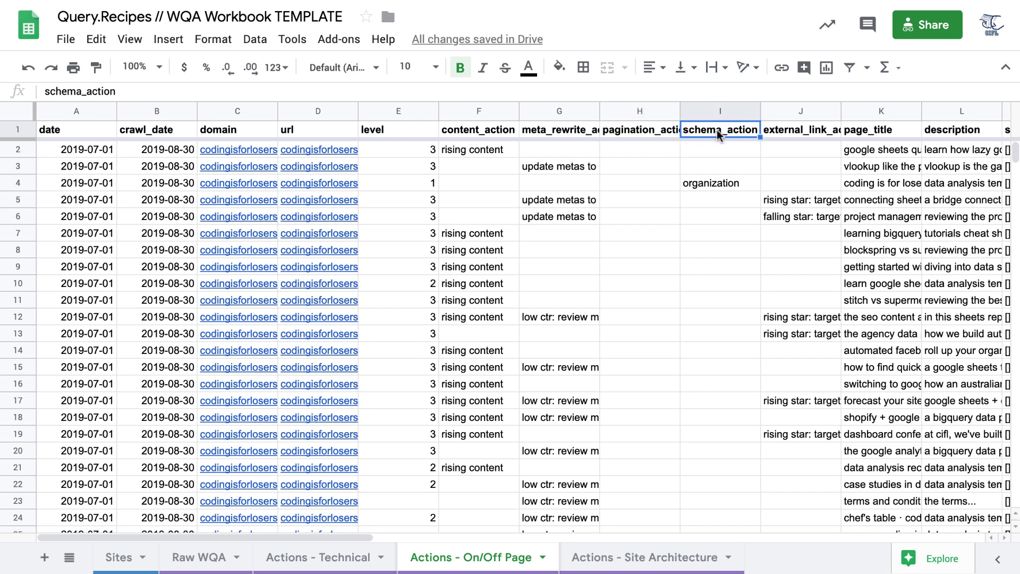
left_click(787, 129)
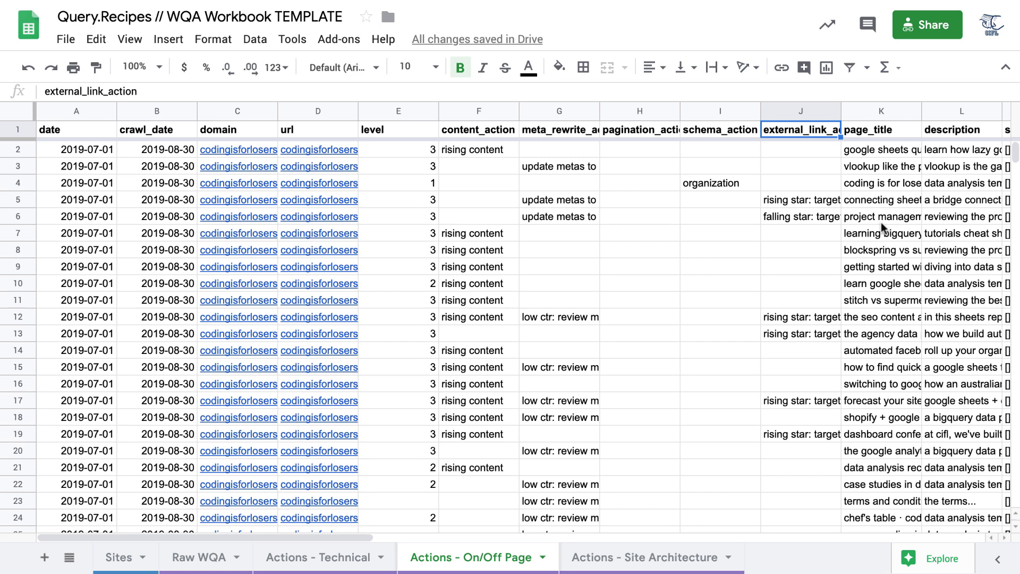
Look across the traffic metric columns, then open the Actions - Site Architecture sheet.
scroll(886, 262, "right", 3)
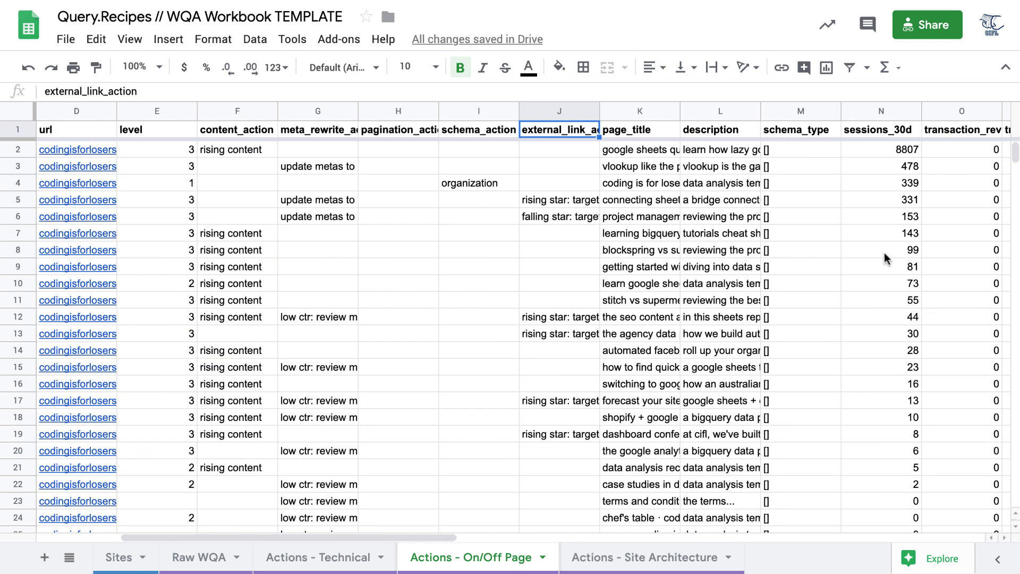
scroll(884, 253, "right", 1)
scroll(884, 253, "right", 3)
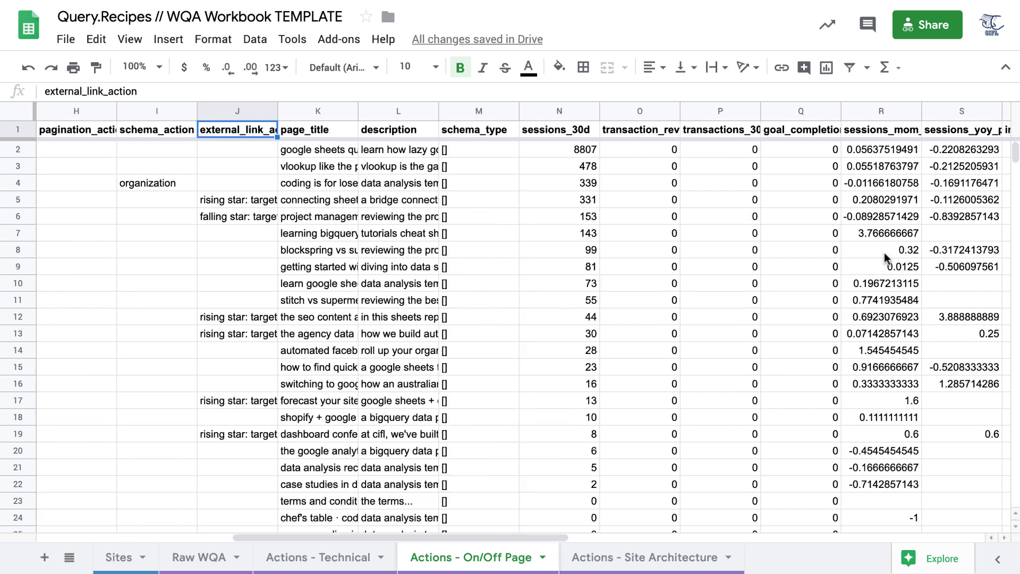
scroll(884, 253, "right", 2)
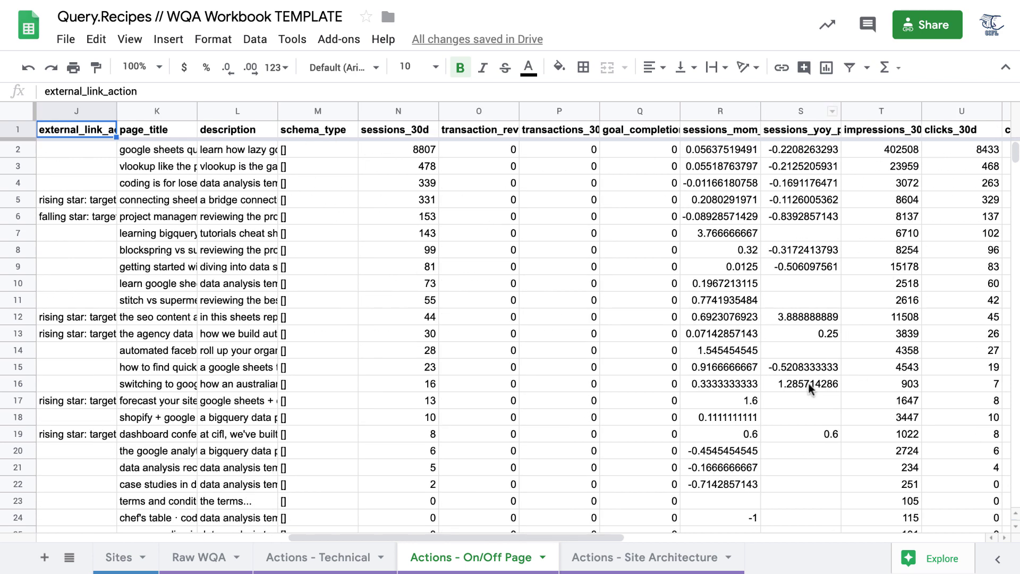
left_click(641, 562)
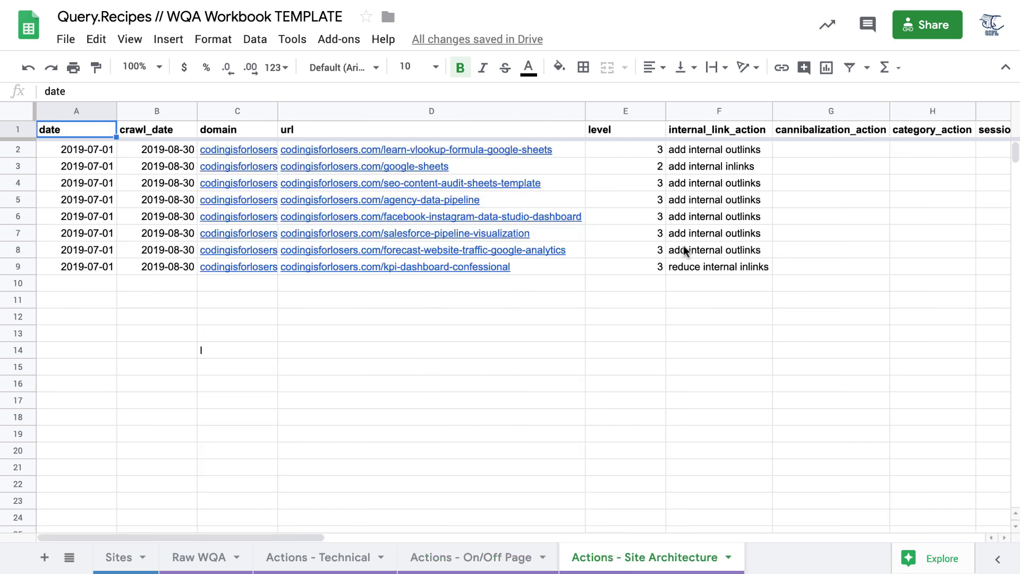
Check the first internal link action and the internal_link_action, cannibalization_action and category_action headers.
left_click(728, 153)
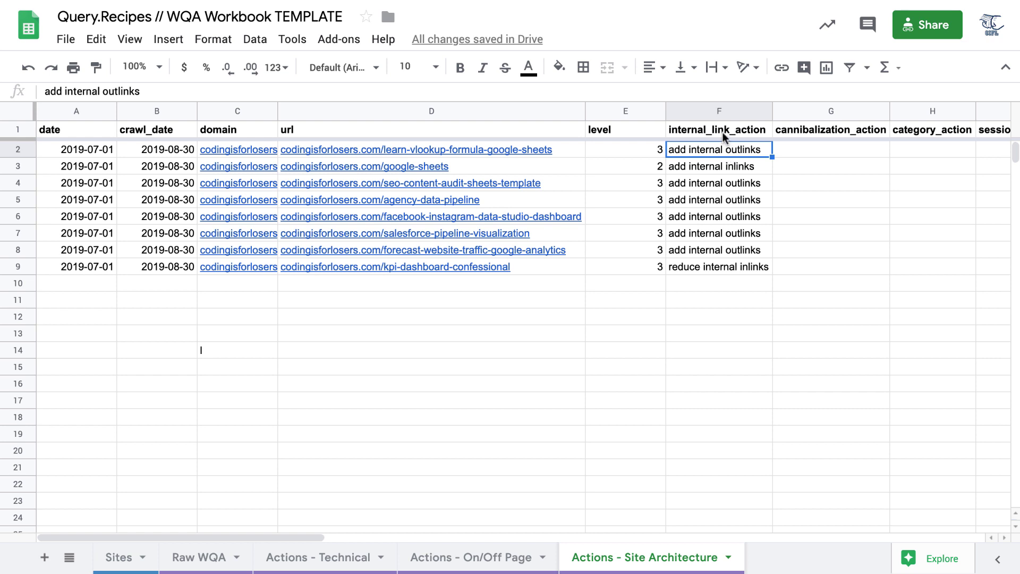
left_click(727, 130)
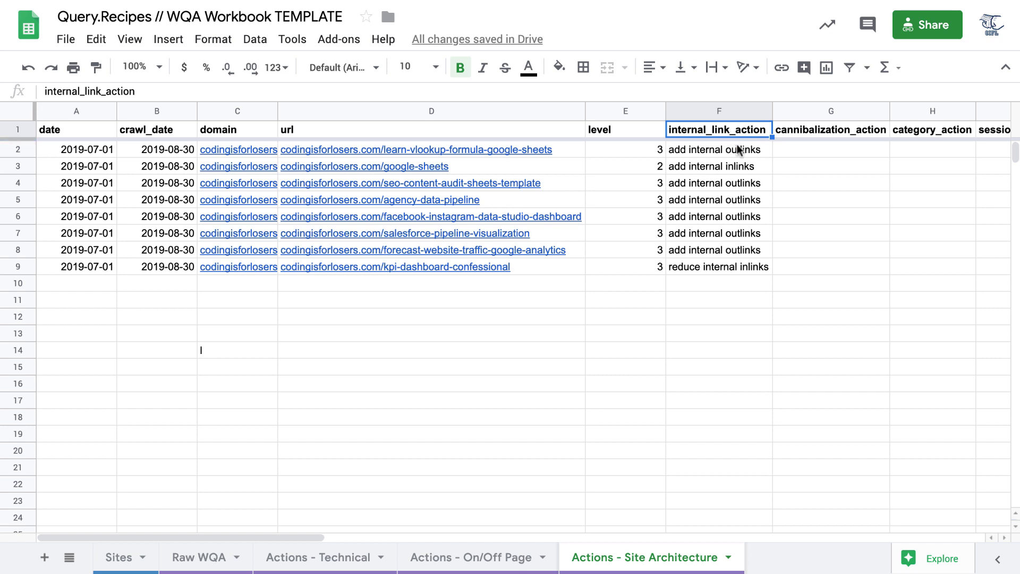
key("Right")
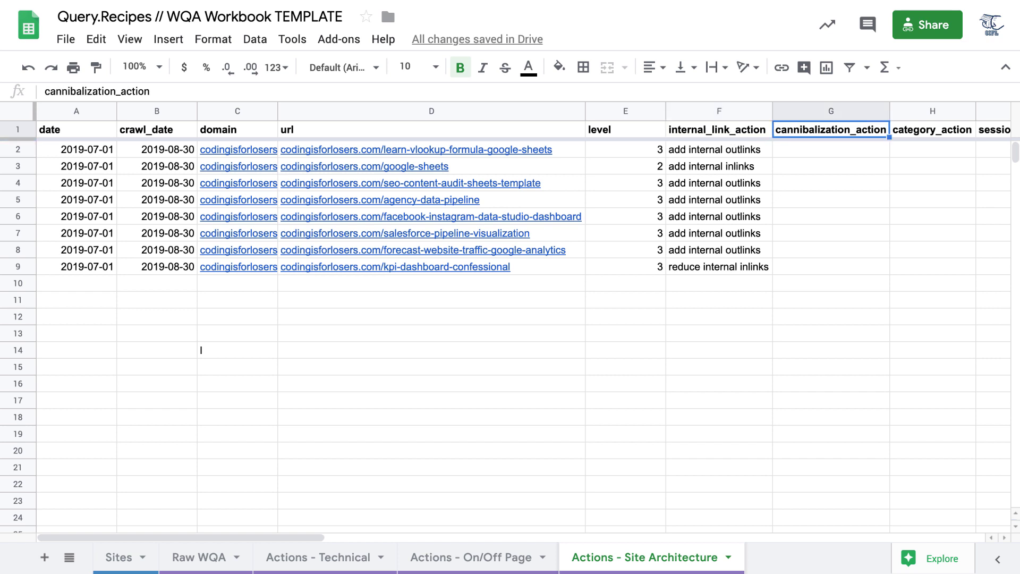
key("Right")
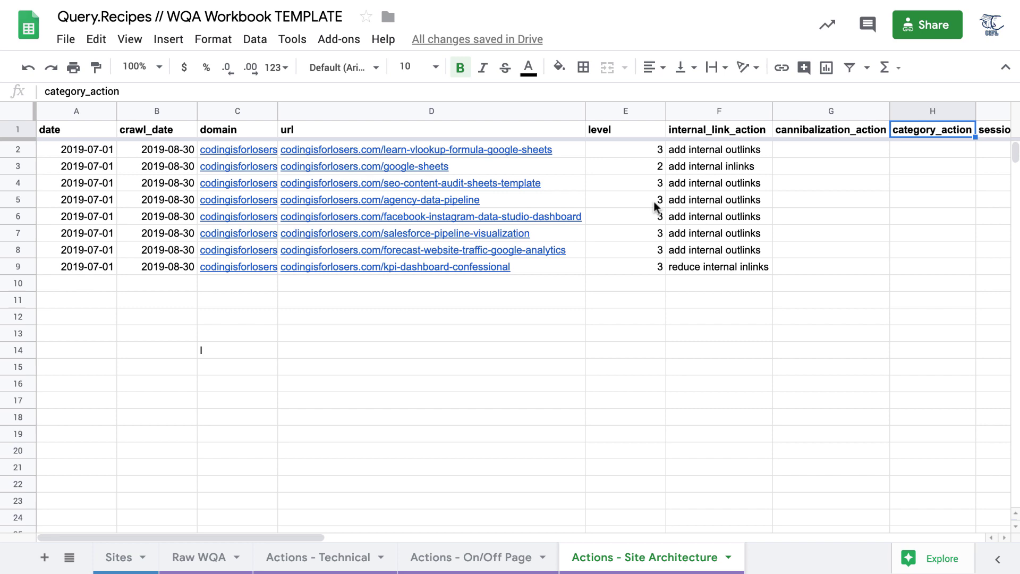
scroll(653, 202, "right", 3)
Return to the SOP, scroll to Action Definitions, and briefly highlight the first HTTP Status rule.
key("ctrl+Tab")
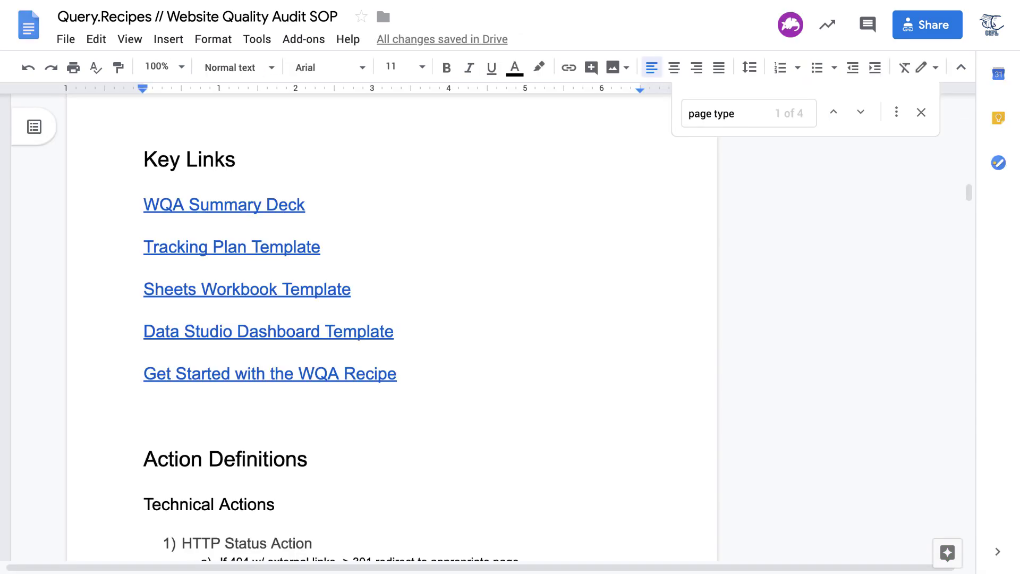
scroll(273, 327, "down", 3)
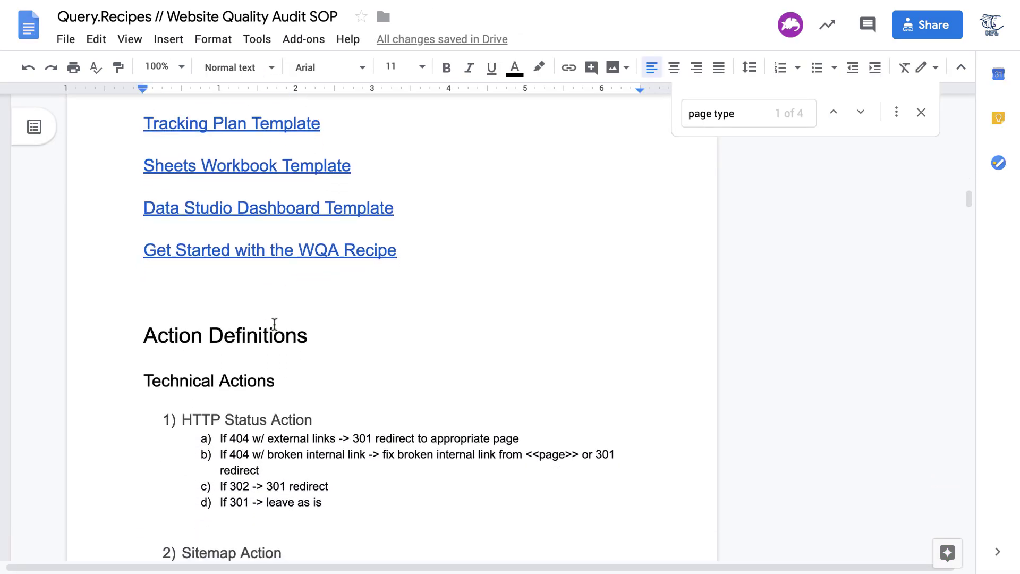
scroll(274, 325, "down", 1)
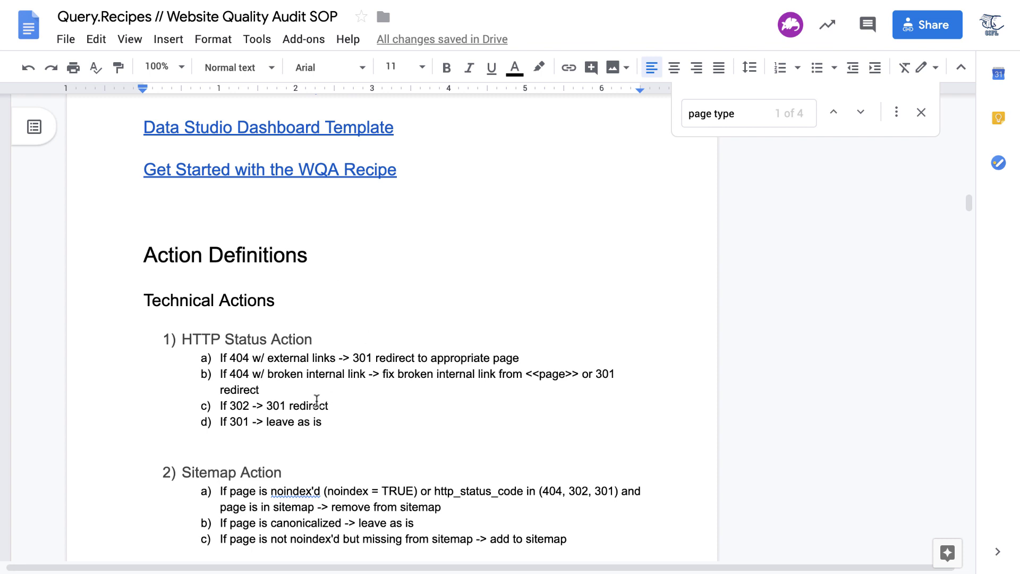
scroll(321, 429, "down", 1)
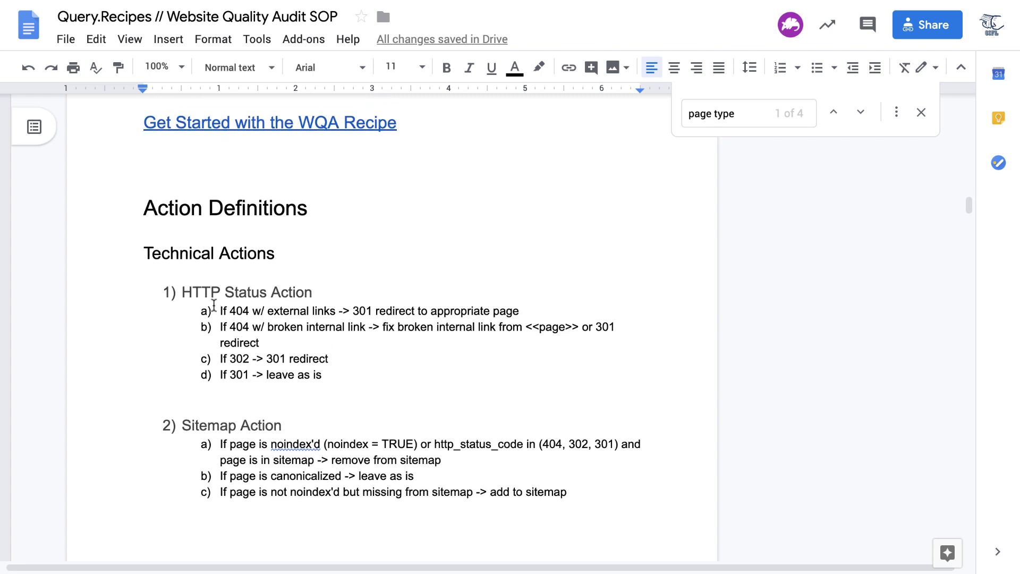
left_click_drag(214, 305, 382, 312)
left_click(382, 312)
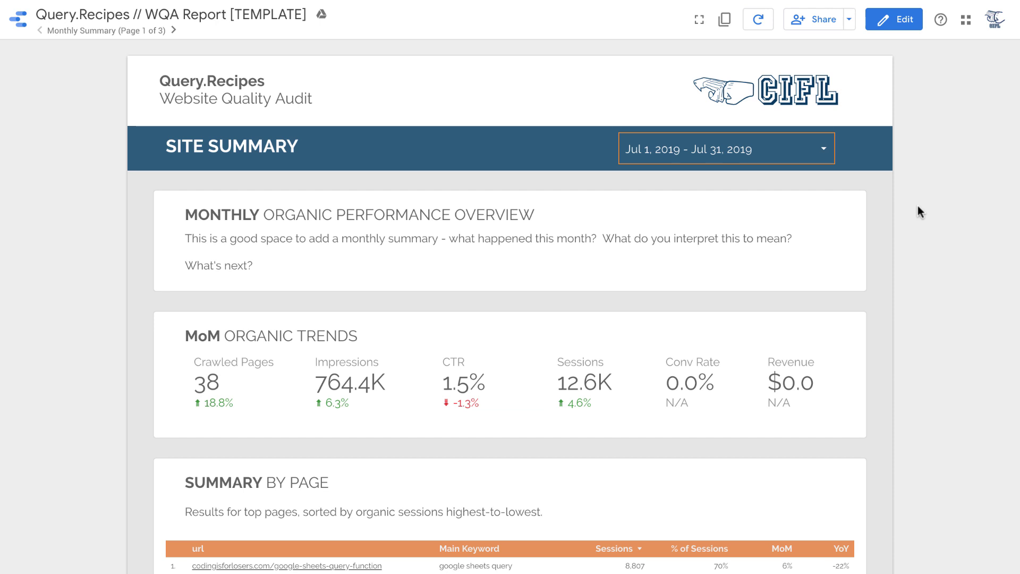
Scroll through the WQA Report's Monthly Summary charts, then bring up the report page list.
scroll(913, 236, "down", 1)
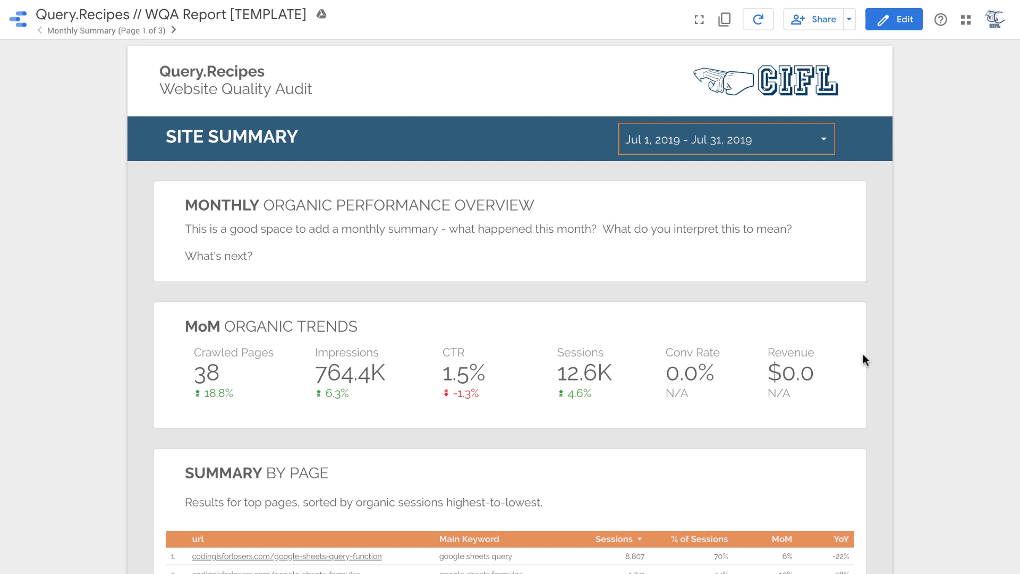
scroll(271, 353, "down", 1)
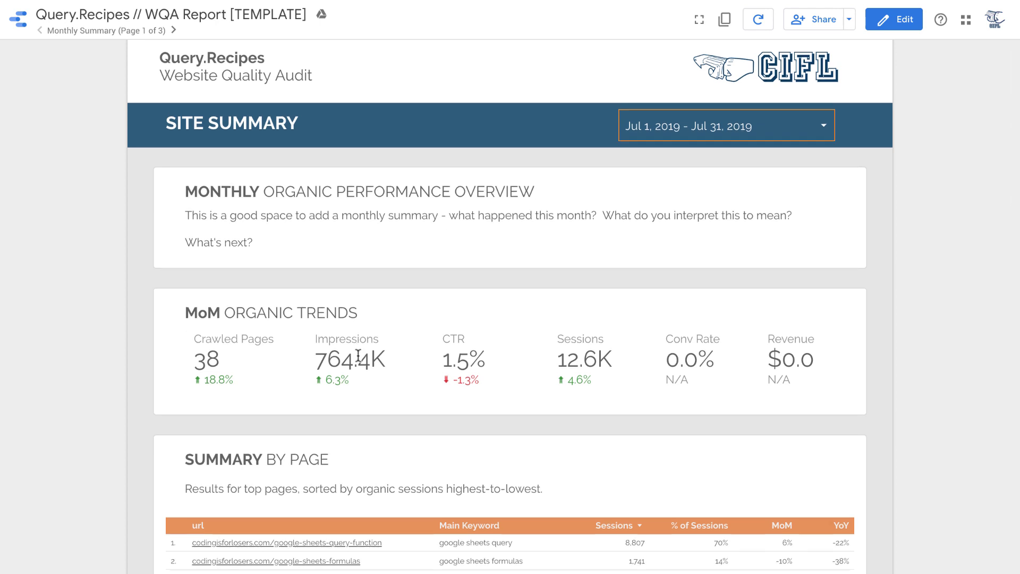
scroll(358, 354, "up", 1)
scroll(357, 366, "down", 2)
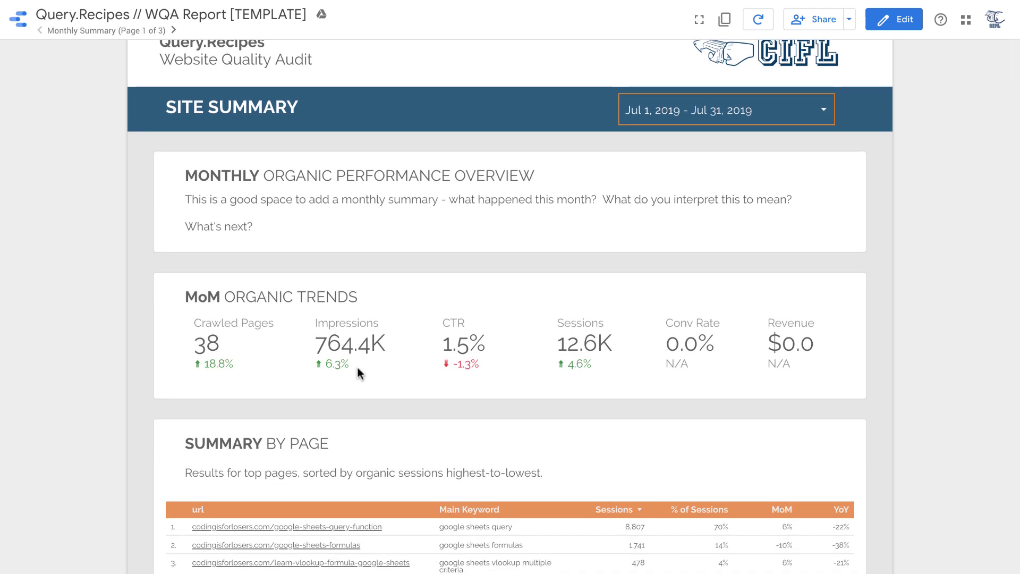
scroll(357, 368, "down", 2)
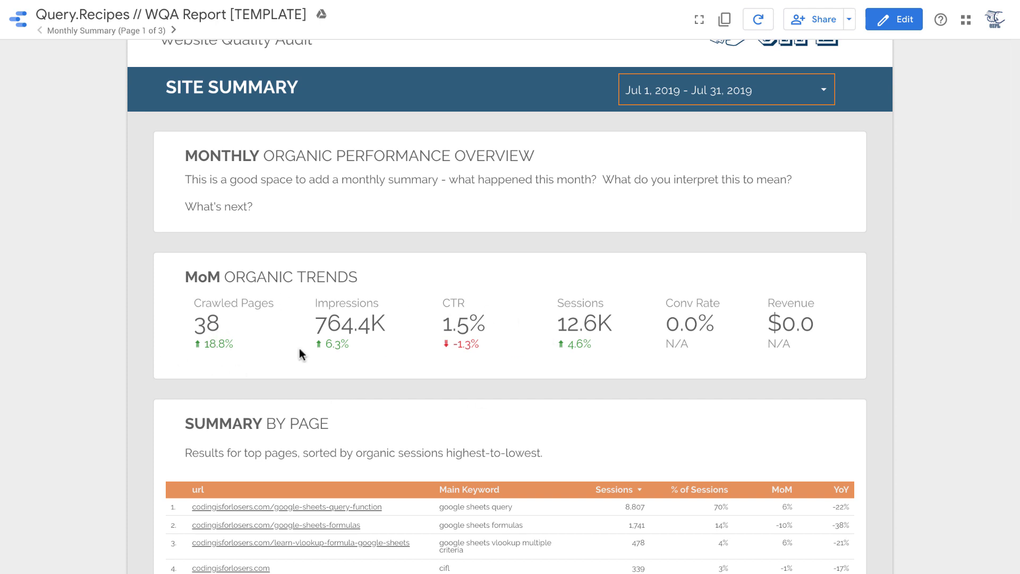
scroll(298, 348, "down", 5)
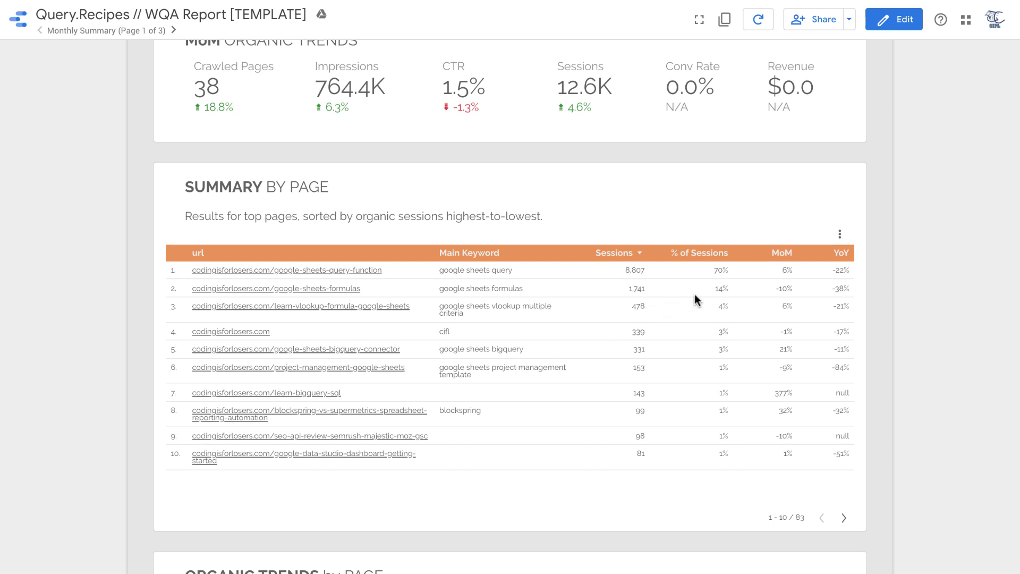
scroll(689, 396, "down", 5)
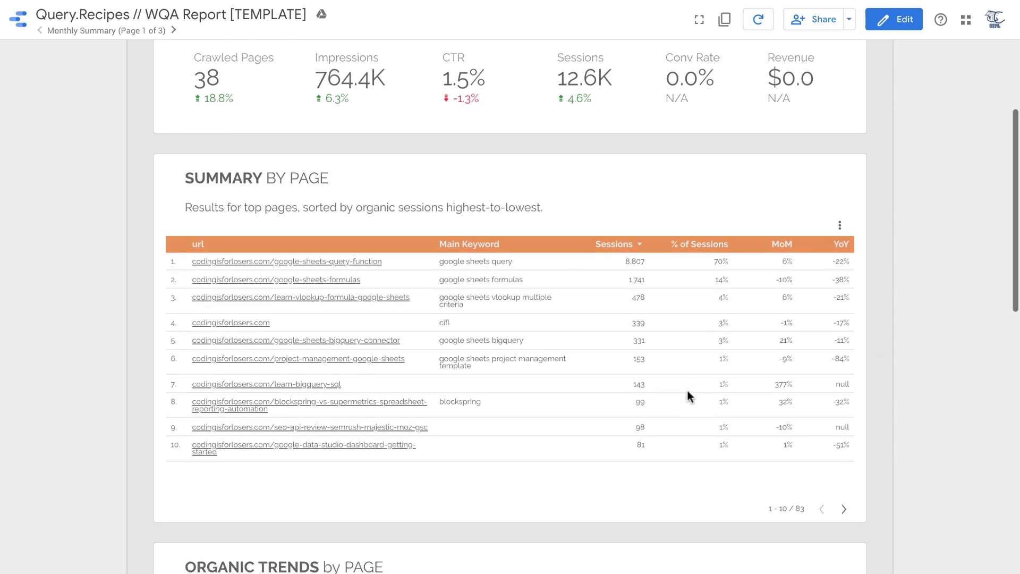
scroll(689, 396, "down", 5)
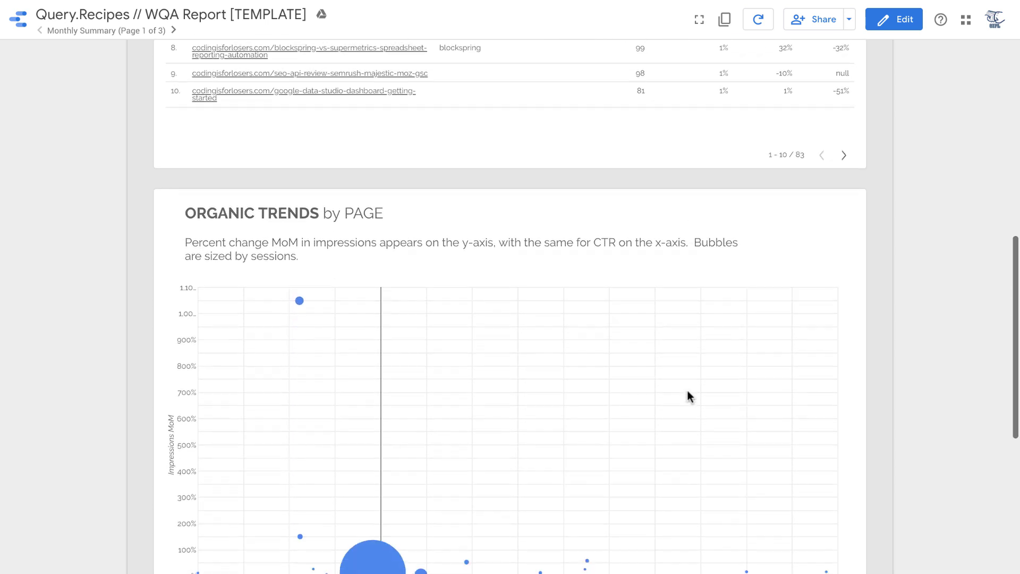
mouse_move(371, 508)
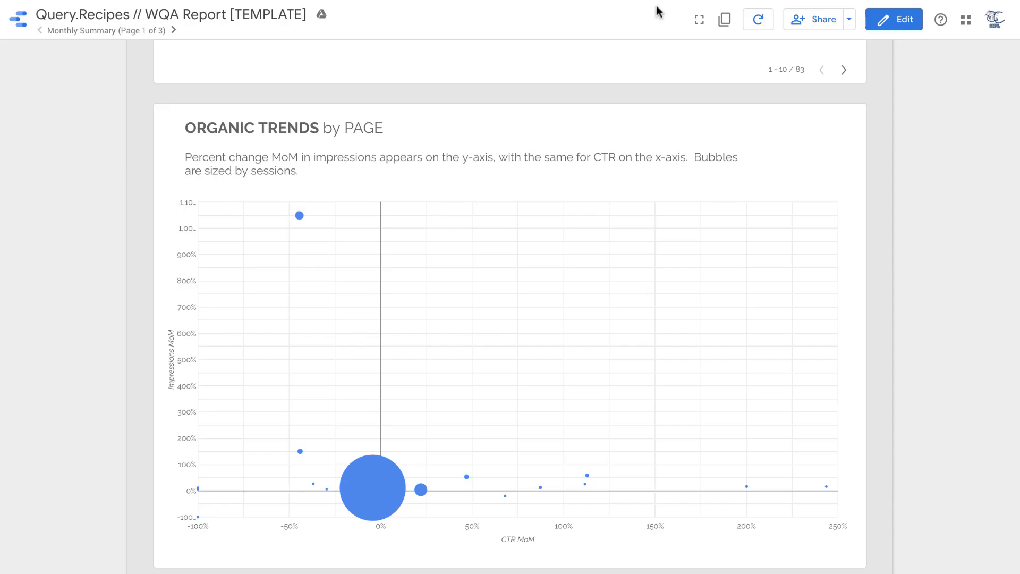
scroll(493, 178, "up", 10)
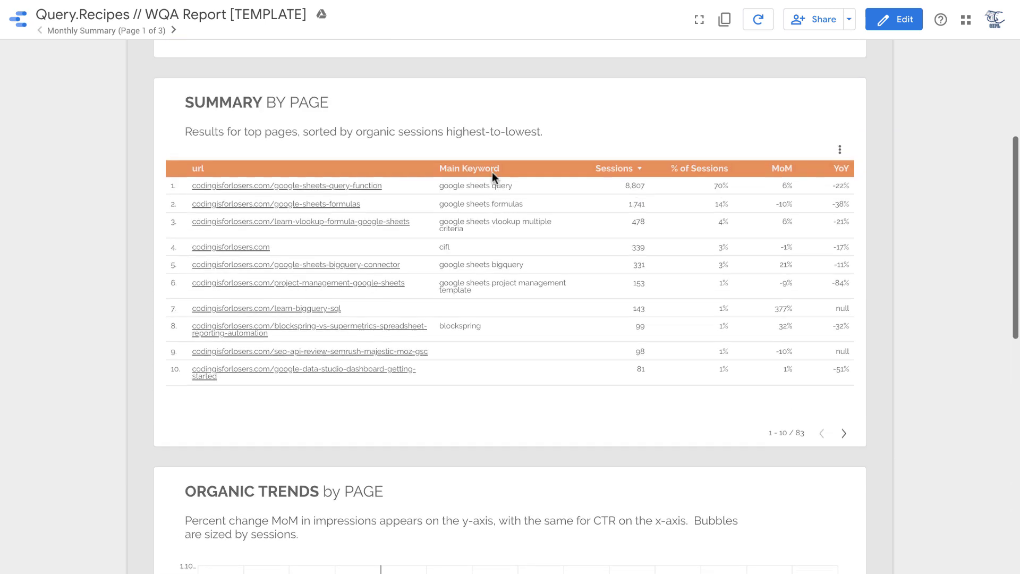
scroll(492, 178, "up", 2)
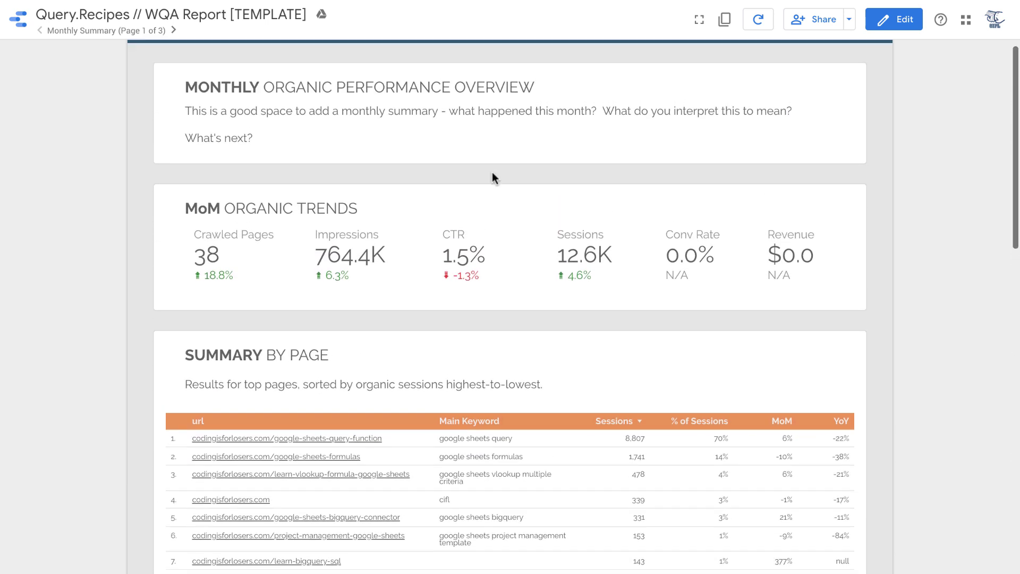
left_click(155, 31)
Go to the Actions Summary page and inspect cells of the Summary by Action pivot table.
left_click(137, 88)
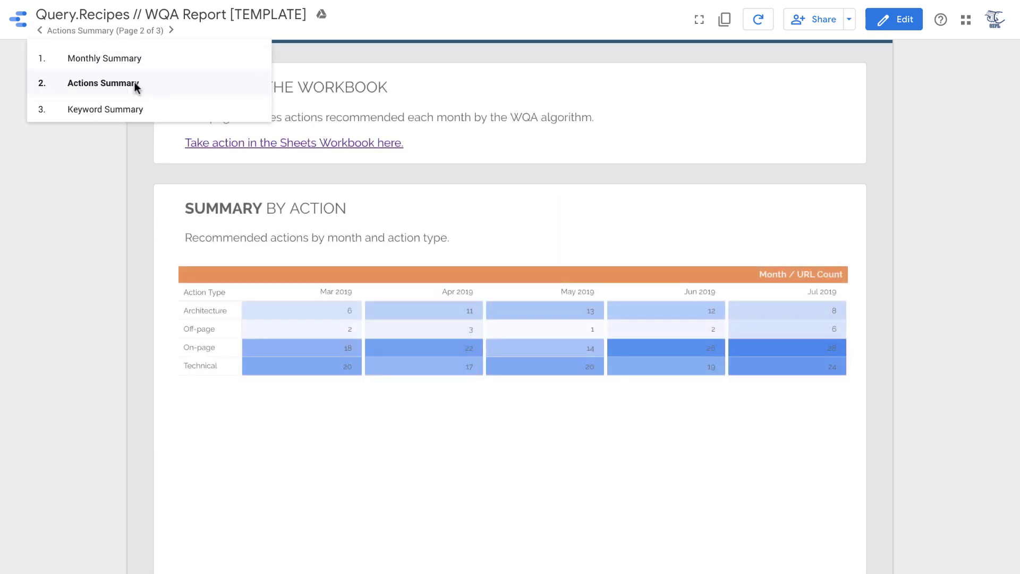
left_click(110, 248)
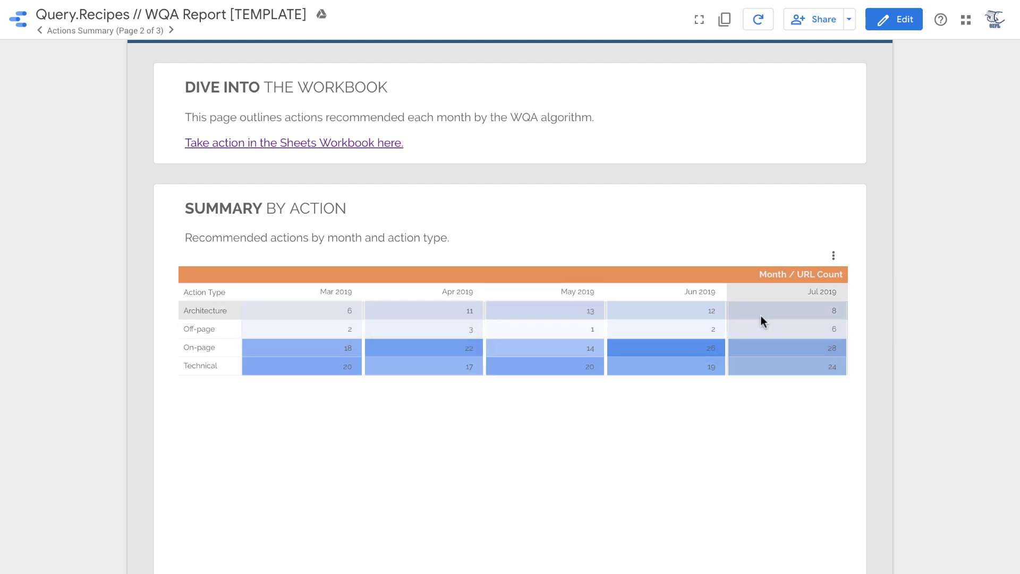
mouse_move(691, 314)
mouse_move(449, 318)
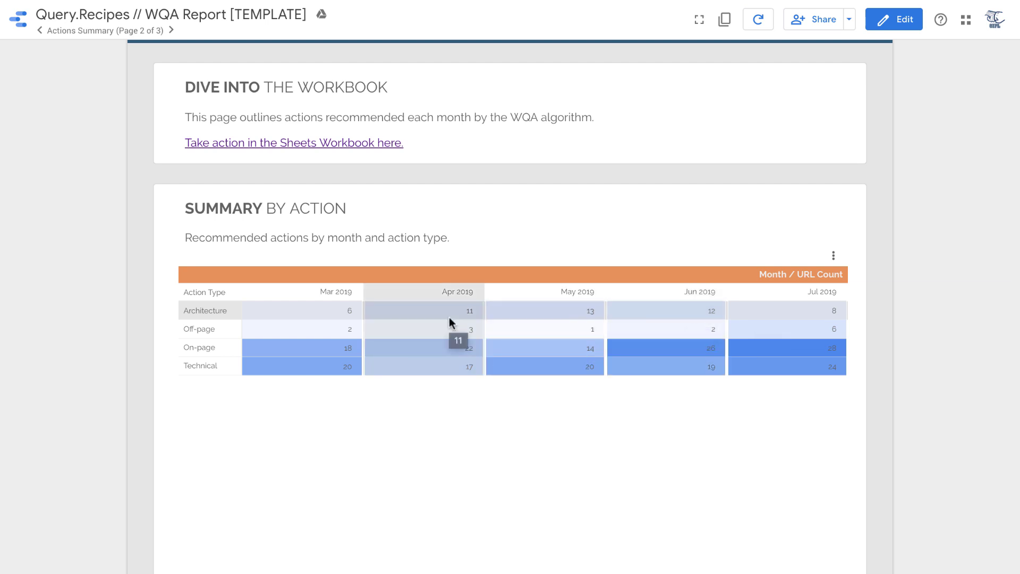
mouse_move(524, 317)
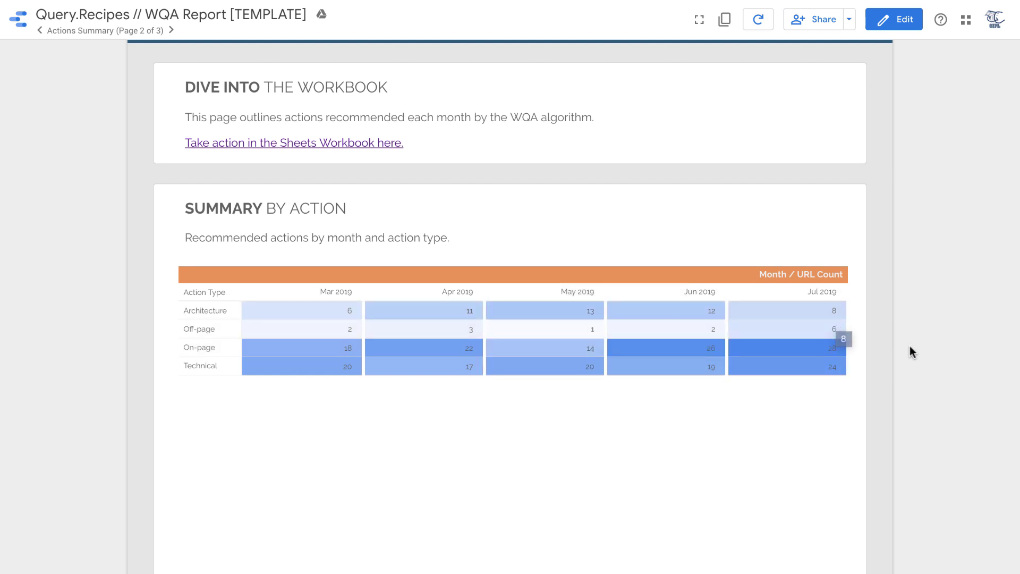
Review the Actions This Month table further down, then reopen the page list.
scroll(916, 372, "down", 12)
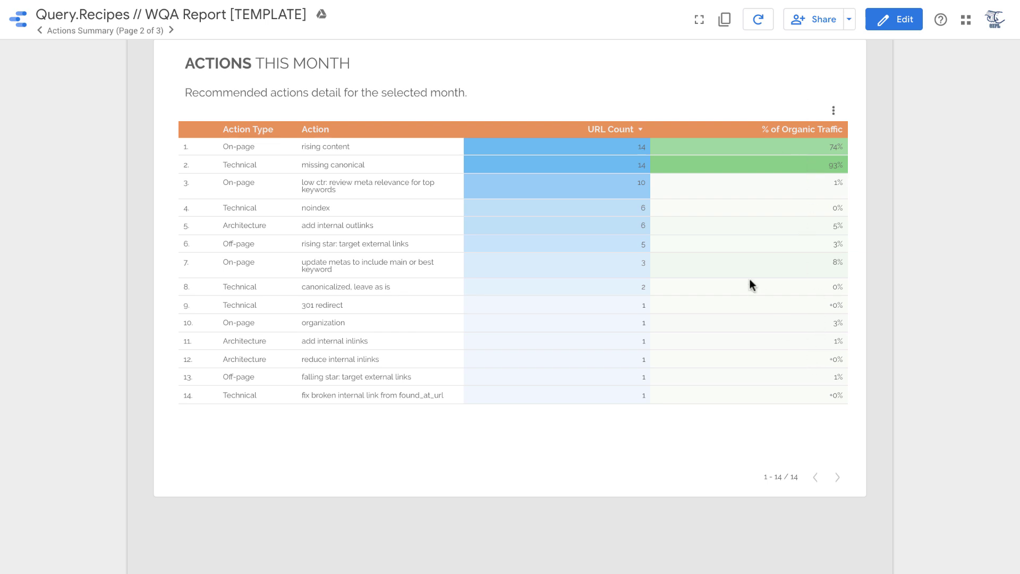
scroll(750, 279, "up", 3)
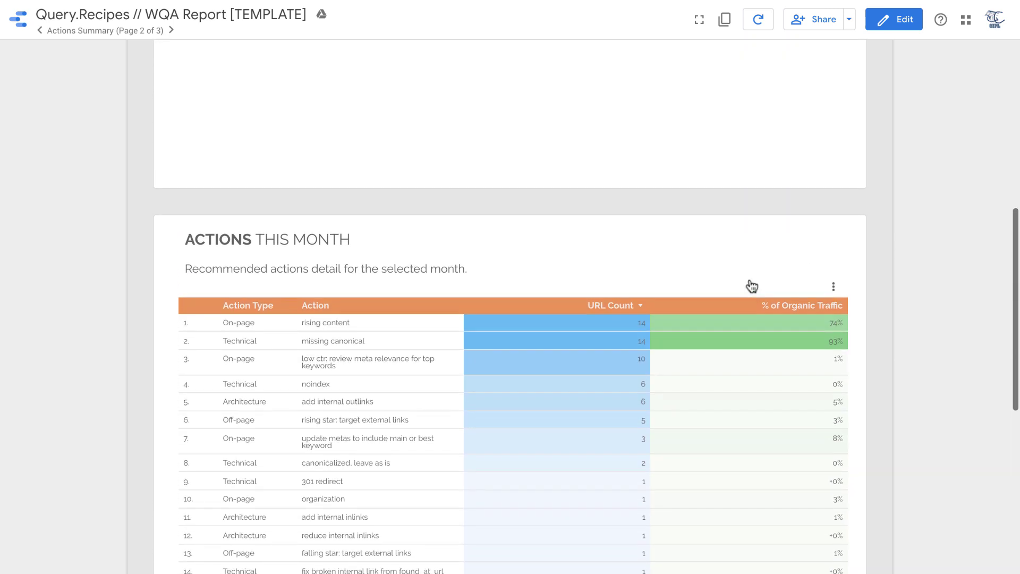
scroll(752, 286, "up", 2)
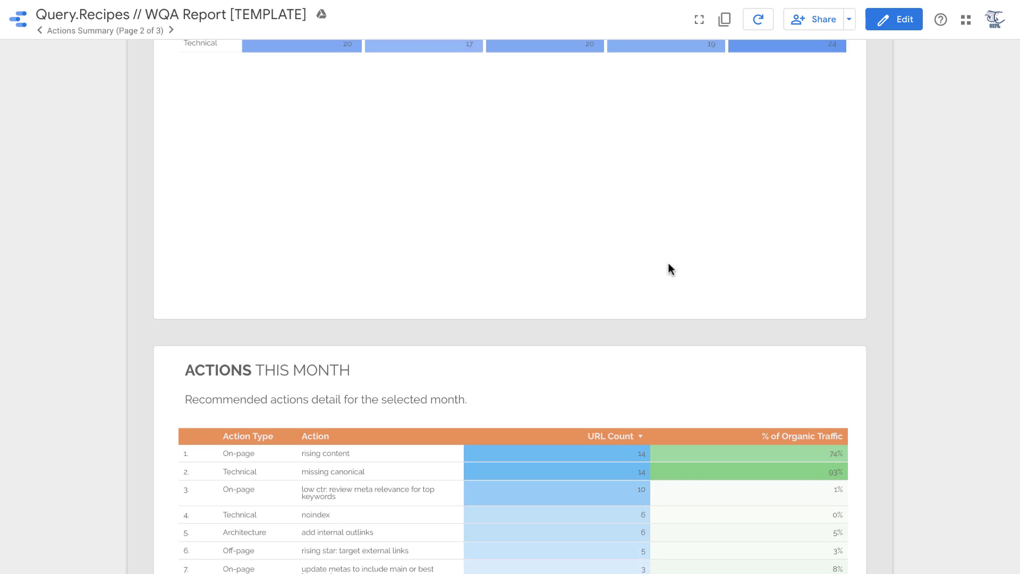
scroll(904, 215, "up", 5)
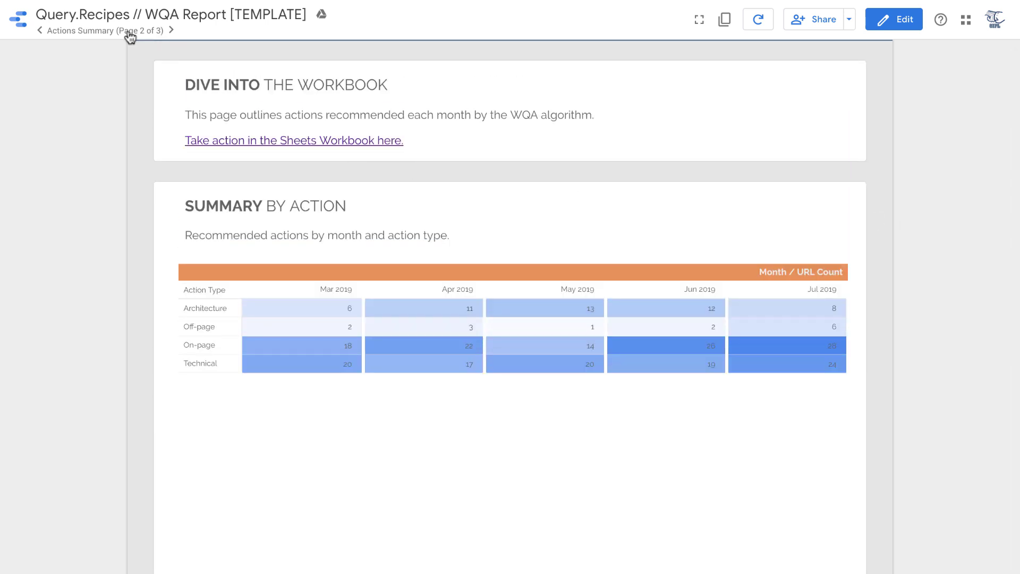
left_click(130, 35)
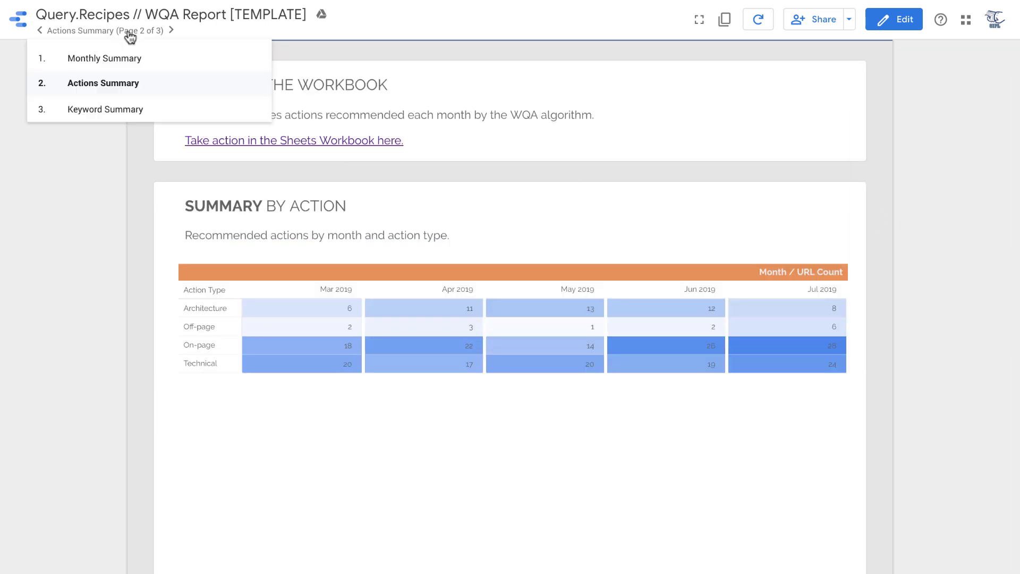
In edit mode, select the Summary by Action pivot table and view its Pivot table chart type options.
left_click(899, 24)
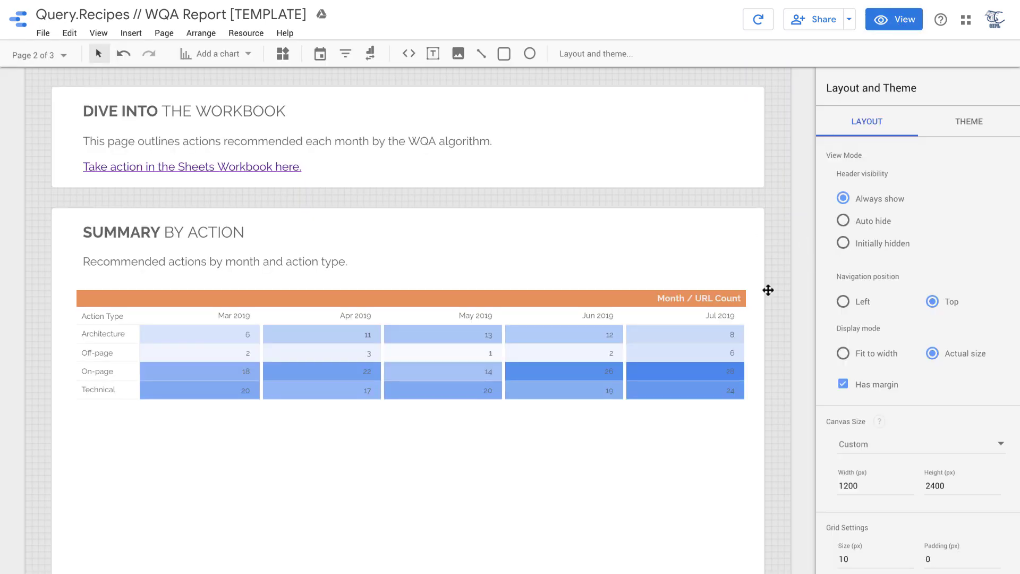
left_click(705, 342)
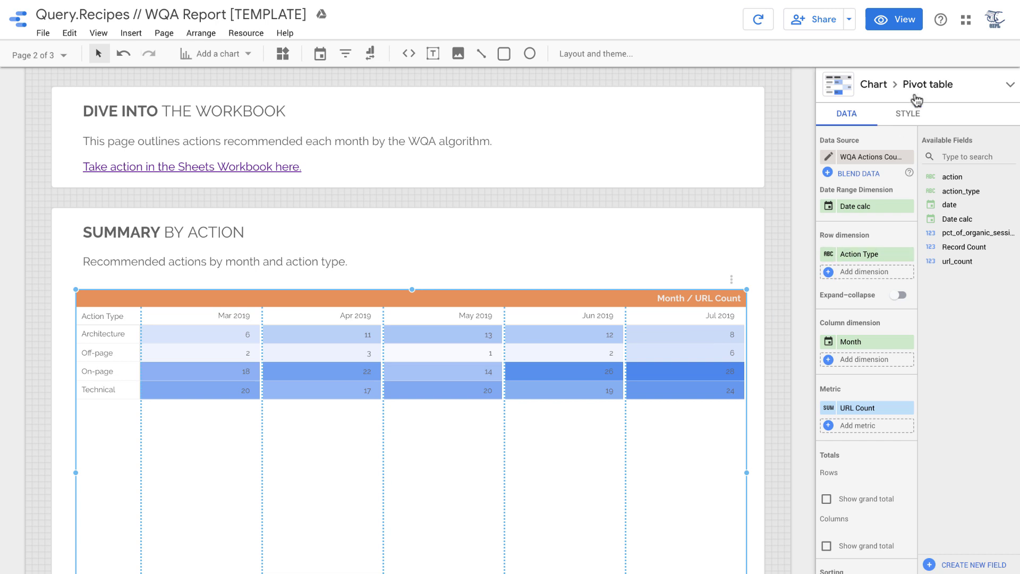
left_click(917, 93)
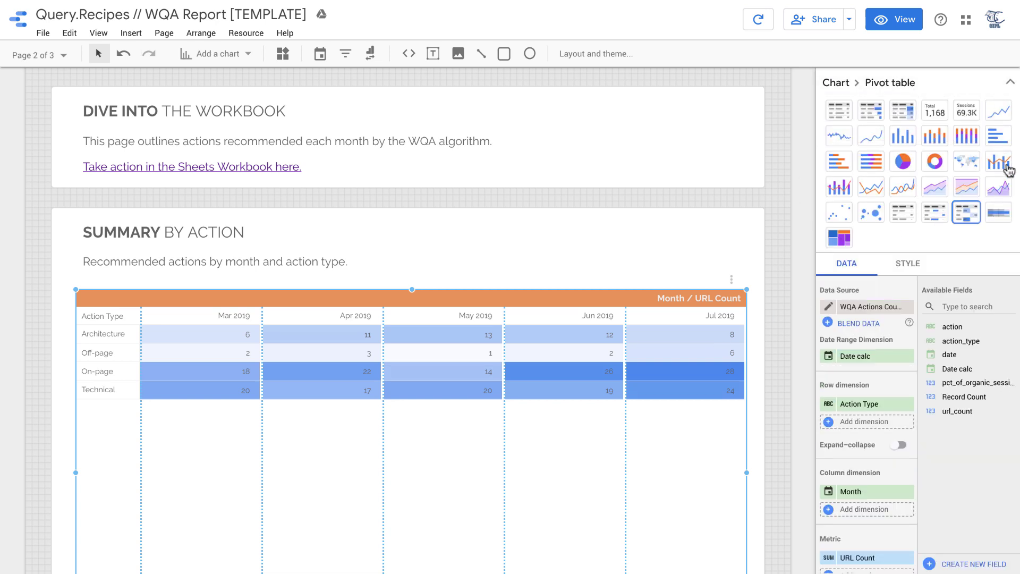
left_click(939, 83)
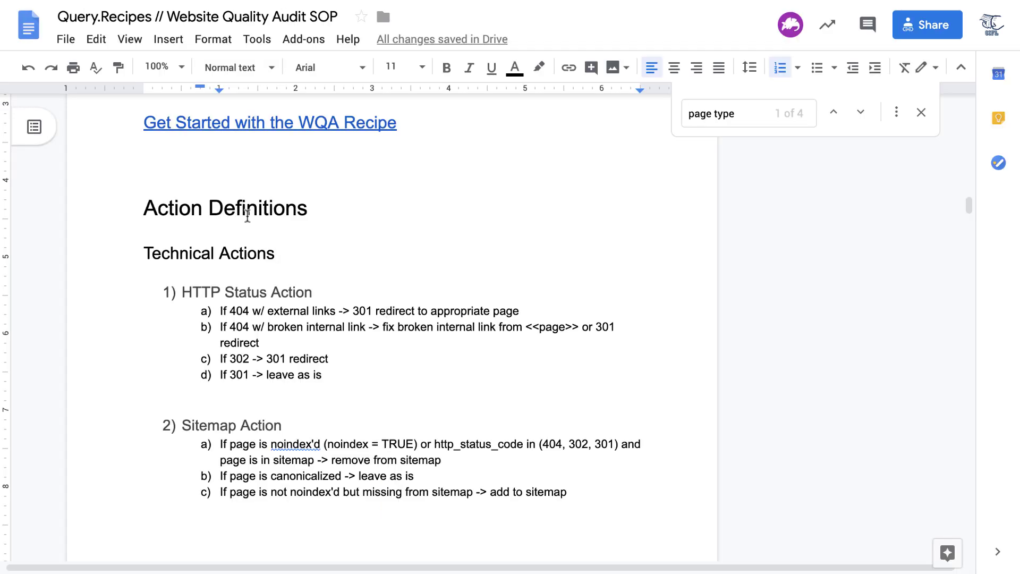
Review the SOP's Key Links and data table list, then return to the BigQuery deepcrawl table.
scroll(228, 314, "up", 2)
scroll(229, 305, "up", 3)
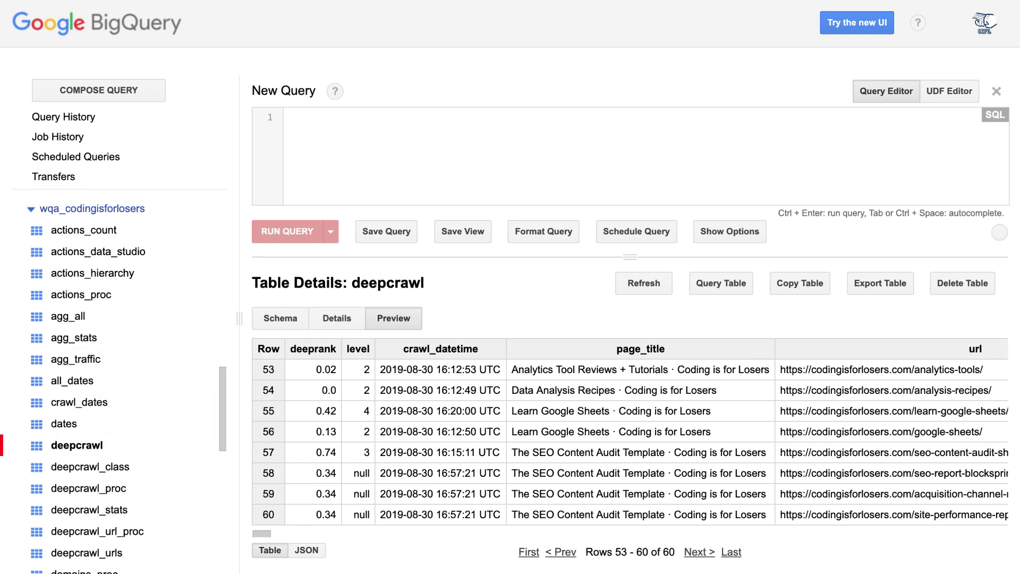
key("ctrl+Tab")
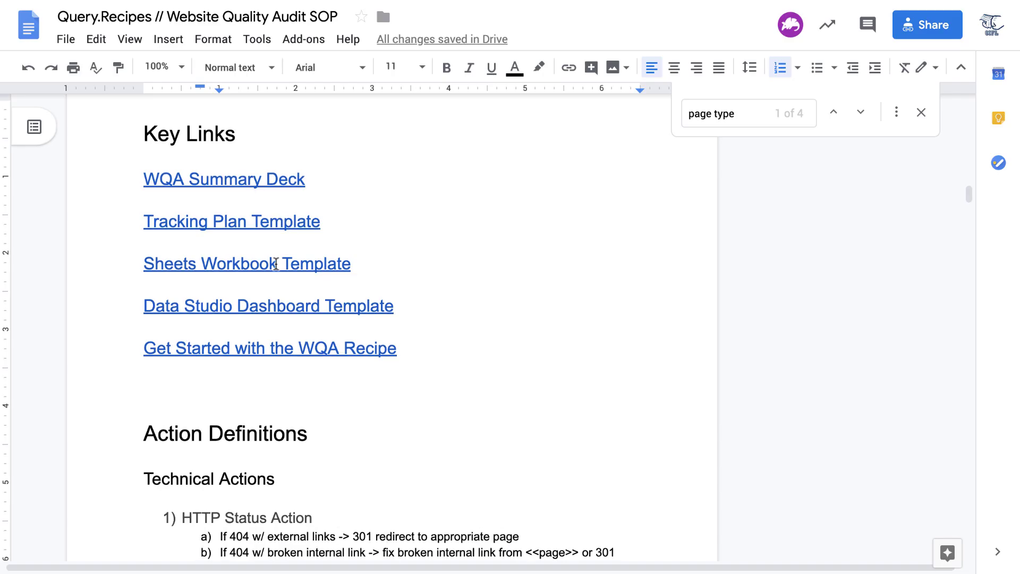
scroll(276, 264, "down", 4)
scroll(276, 264, "up", 20)
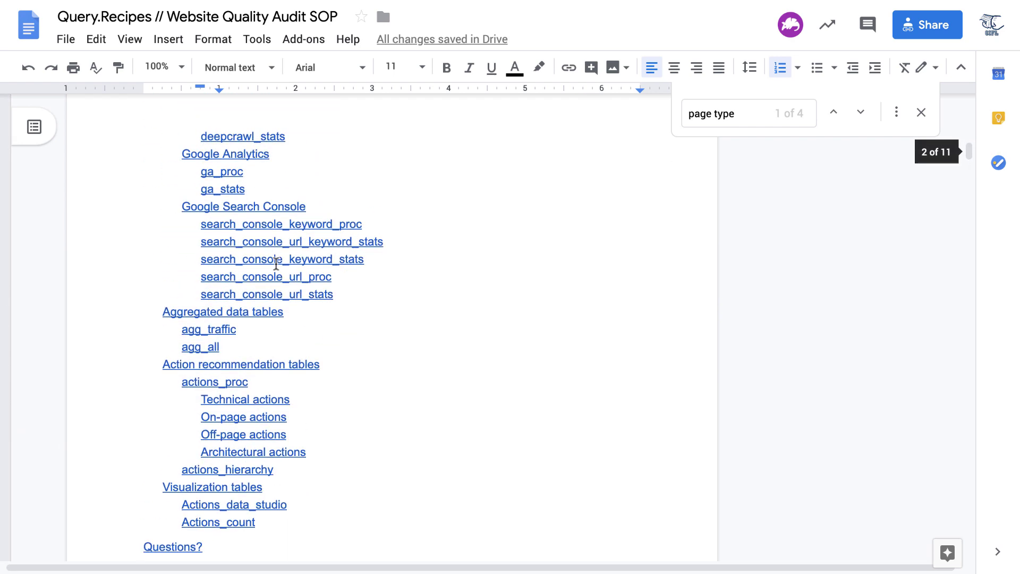
scroll(275, 264, "up", 3)
key("ctrl+shift+Tab")
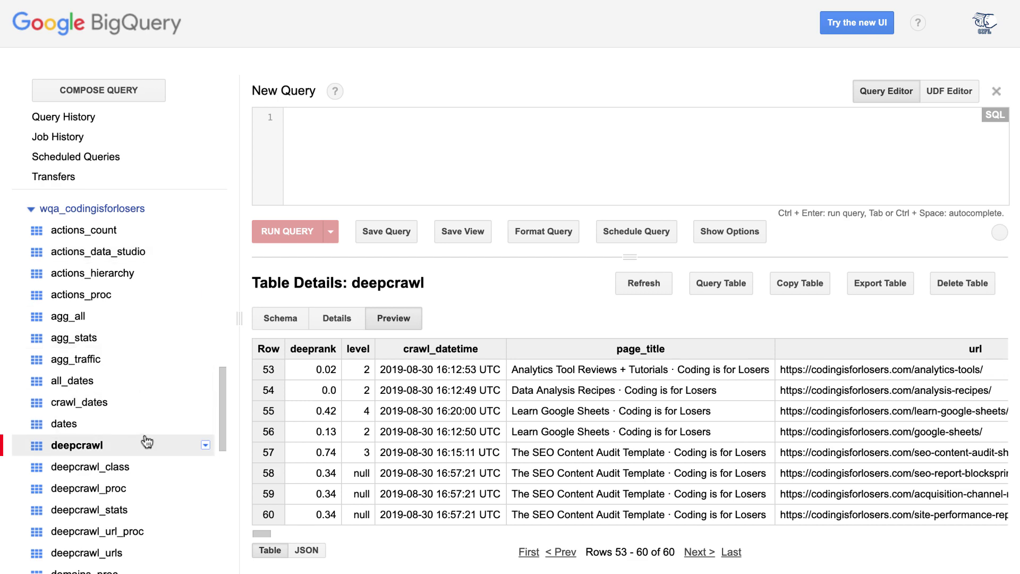
Inspect the deepcrawl_class schema and the deepcrawl_stats table details in BigQuery.
scroll(490, 437, "right", 5)
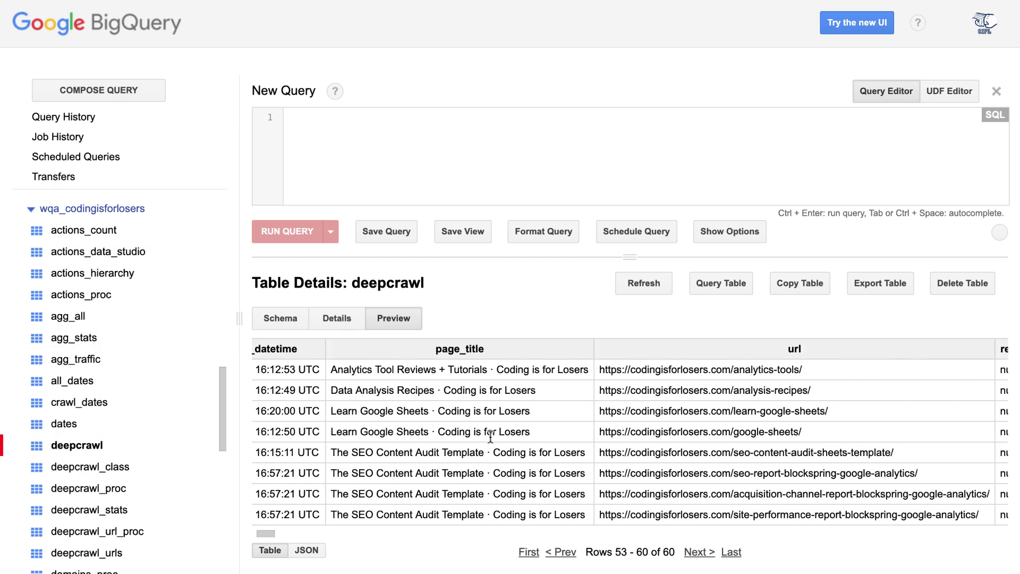
scroll(490, 437, "right", 10)
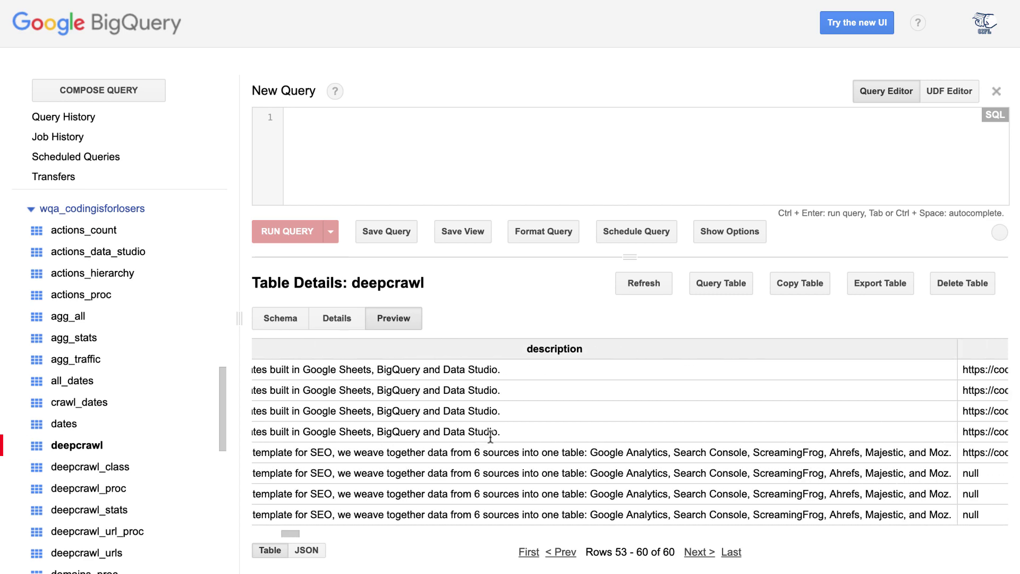
scroll(490, 436, "right", 15)
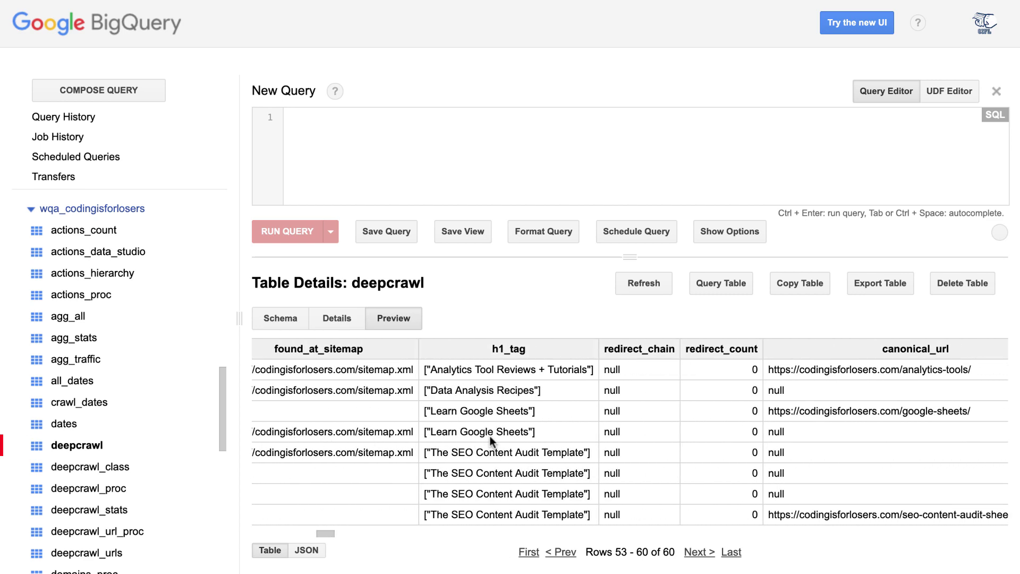
scroll(490, 435, "right", 1)
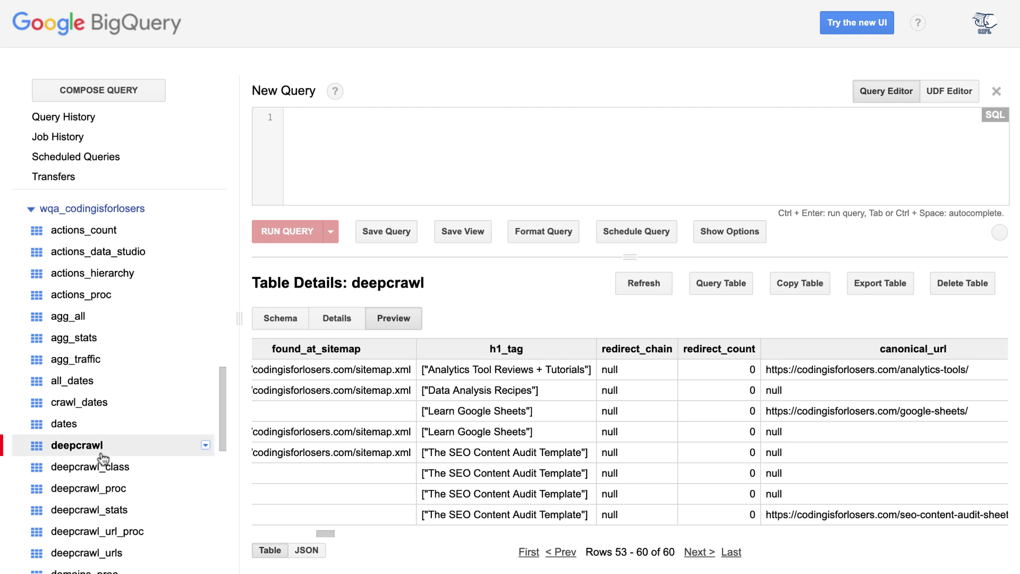
left_click(110, 468)
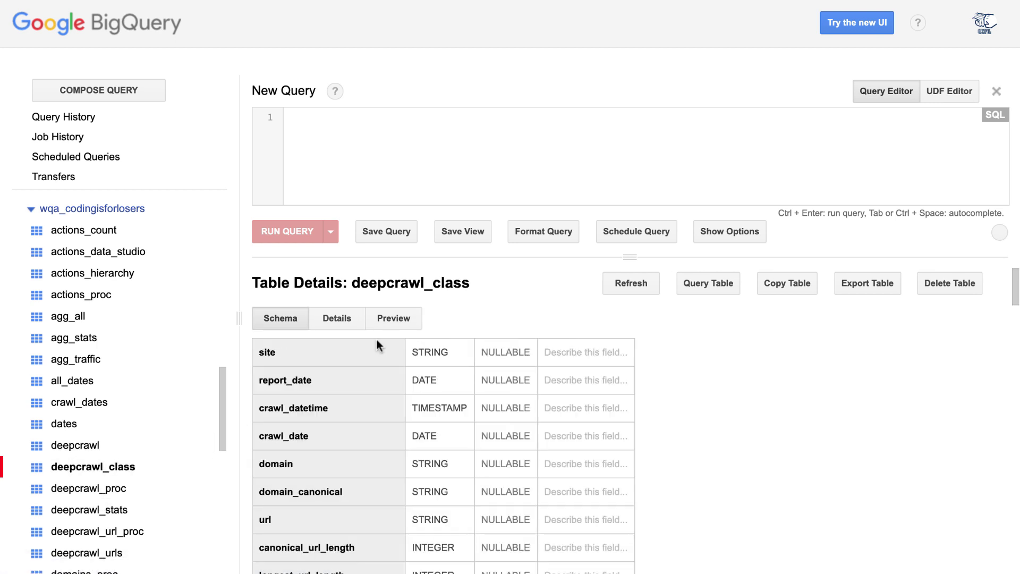
left_click(112, 510)
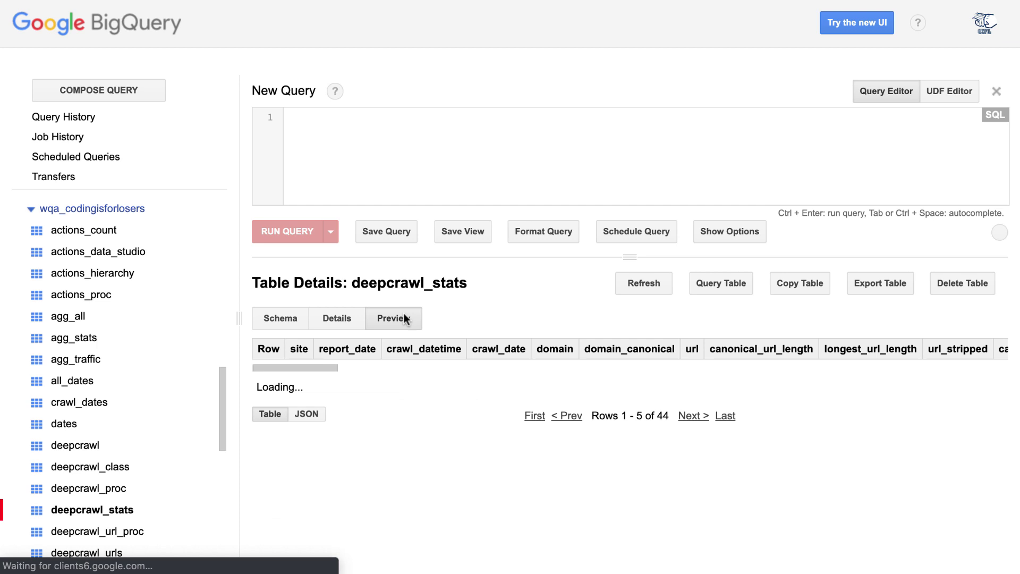
Preview the gsc table rows in the wqa_codingisforlosers dataset.
scroll(774, 416, "right", 3)
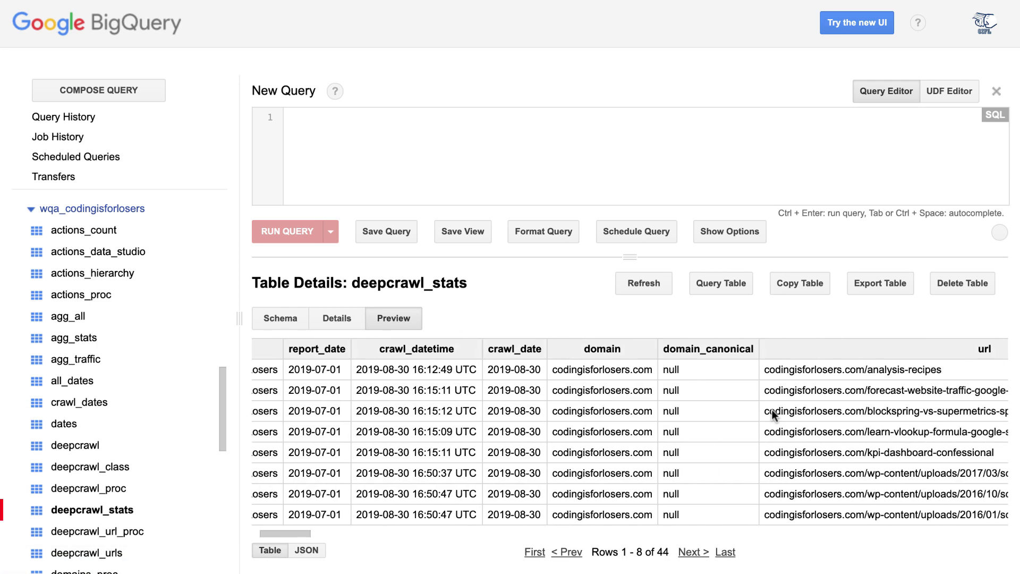
scroll(774, 416, "right", 3)
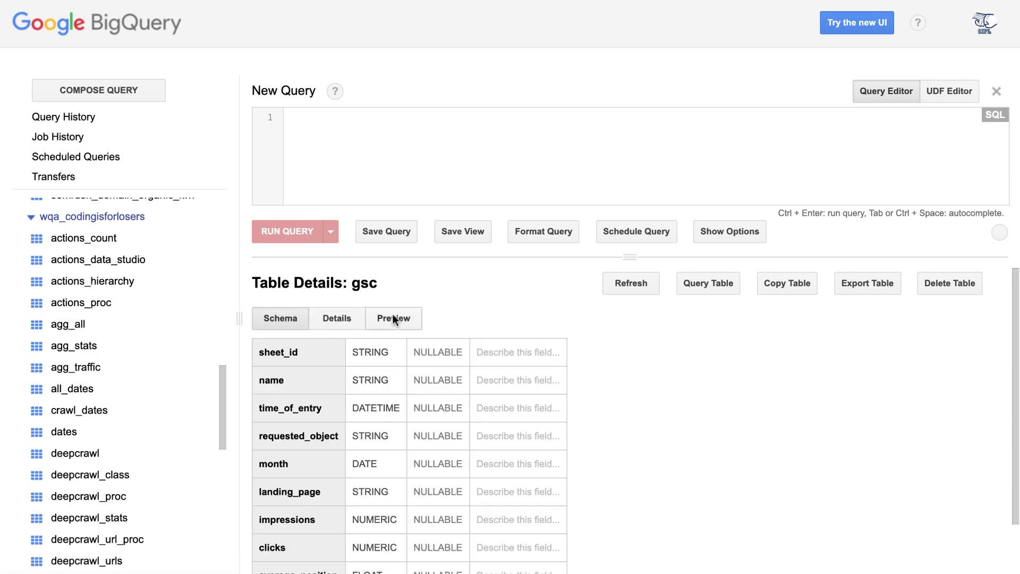
left_click(393, 317)
scroll(695, 405, "right", 3)
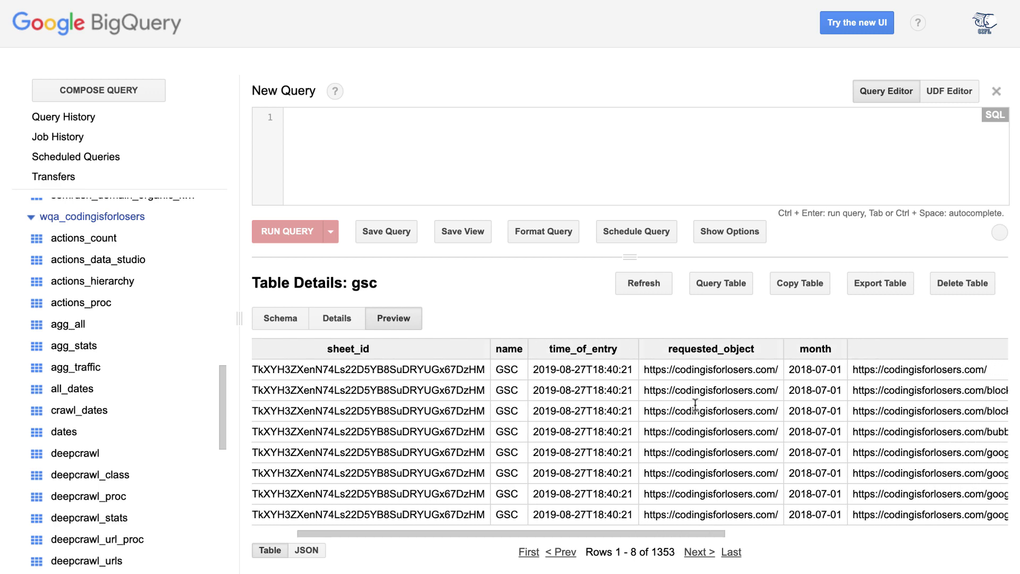
scroll(694, 405, "right", 3)
left_click(541, 144)
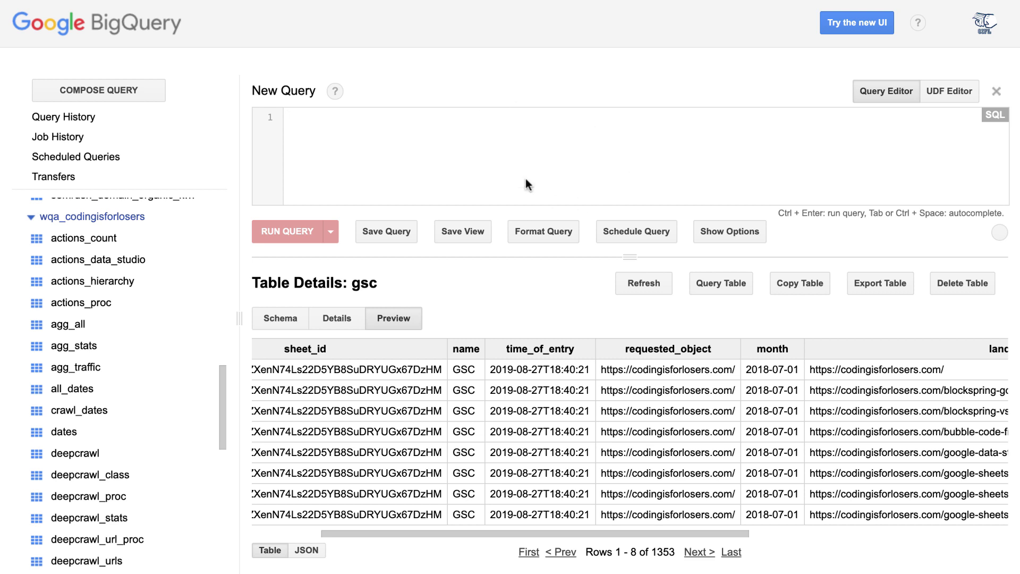
Scroll across the columns of the gsc preview table.
scroll(762, 409, "right", 3)
scroll(763, 409, "right", 2)
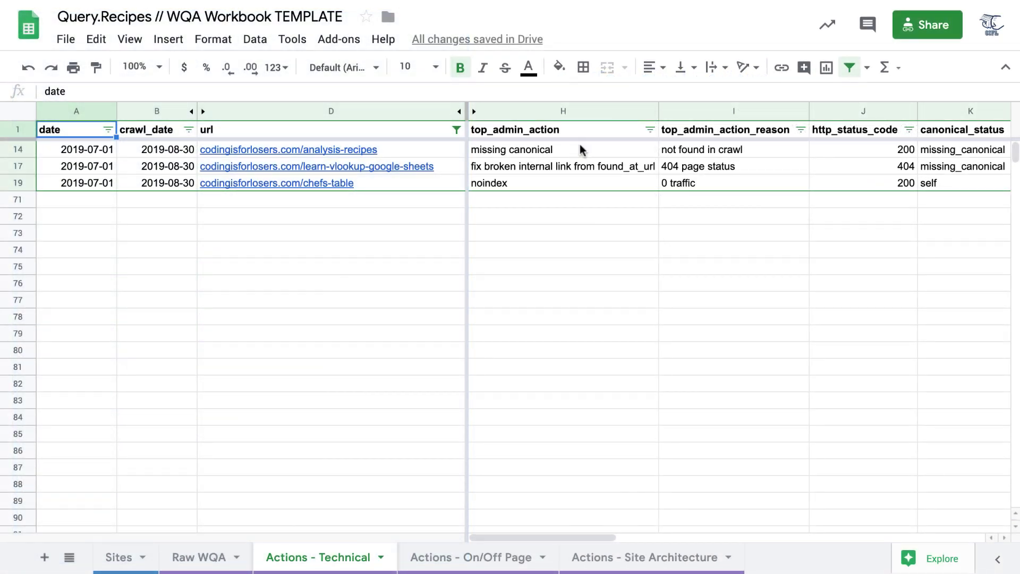
Review row 14's analysis-recipes URL, crawl date, missing canonical action and 'not found in crawl' reason.
left_click(287, 149)
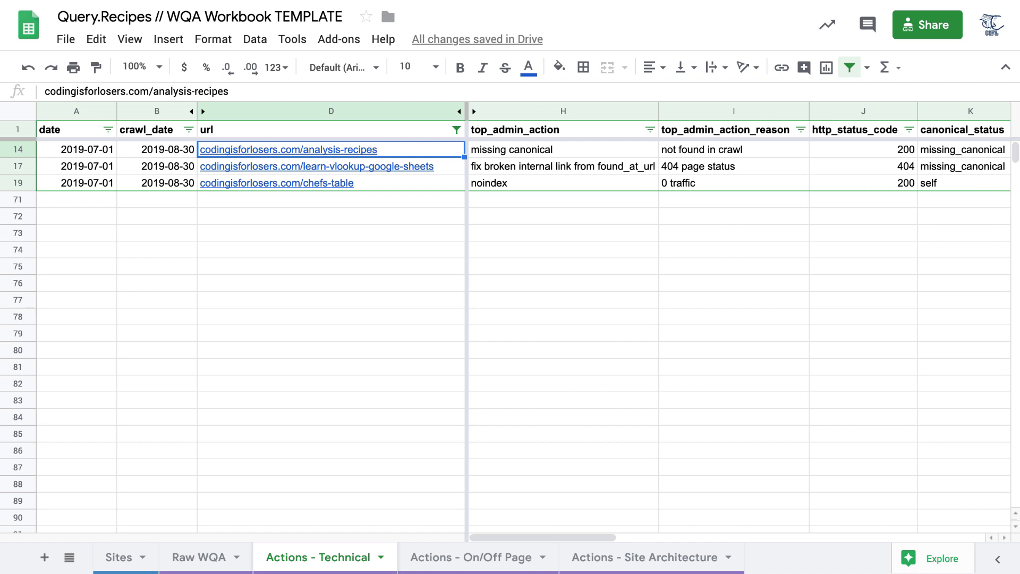
left_click(287, 166)
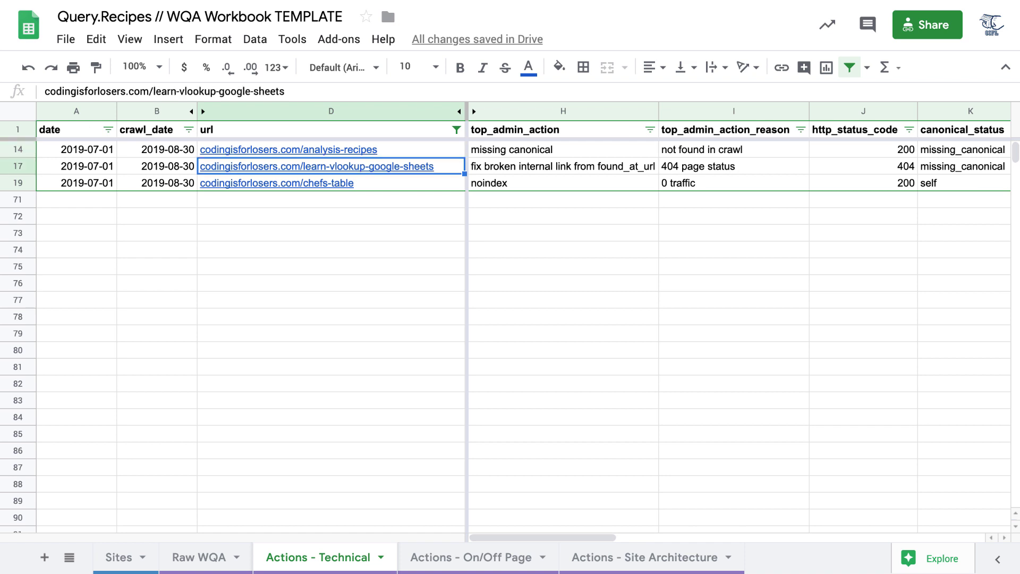
left_click(287, 149)
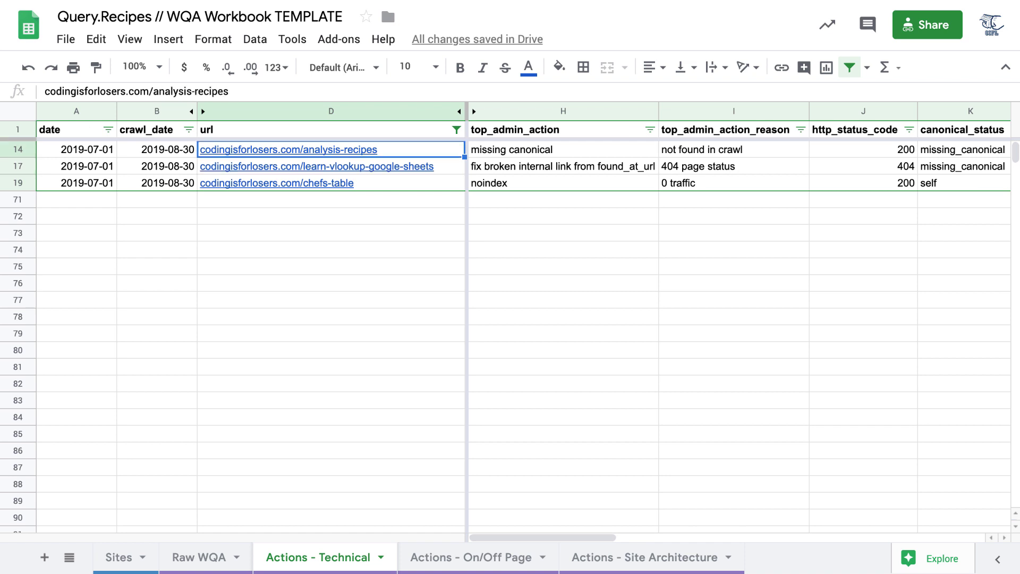
left_click(157, 149)
left_click(287, 149)
left_click(563, 149)
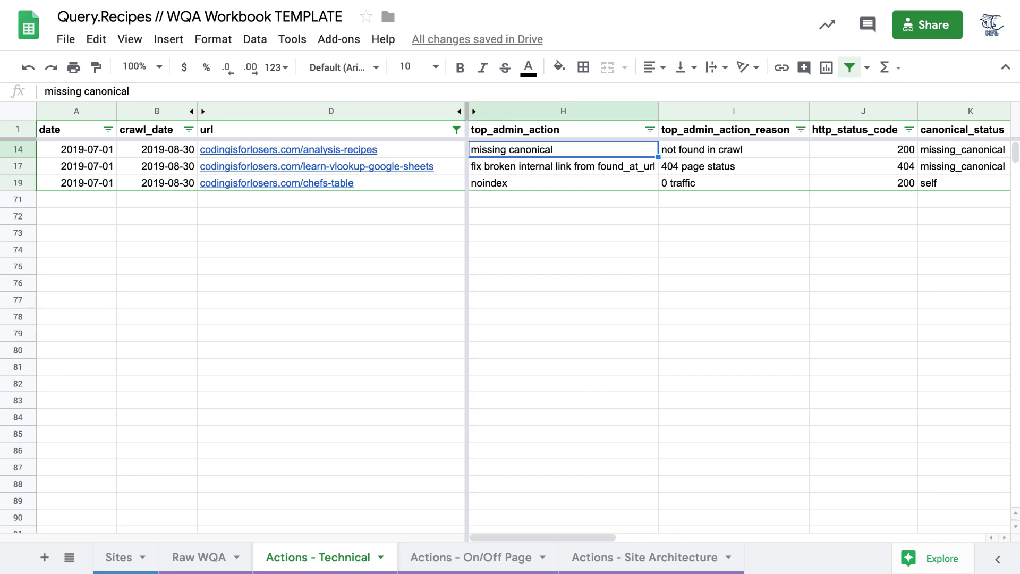
left_click(733, 149)
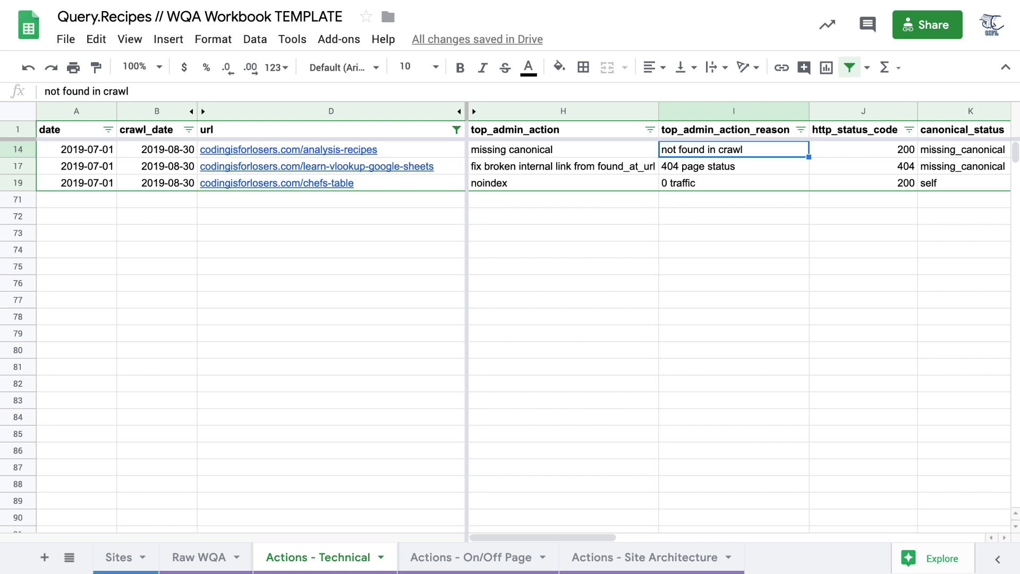
left_click(563, 149)
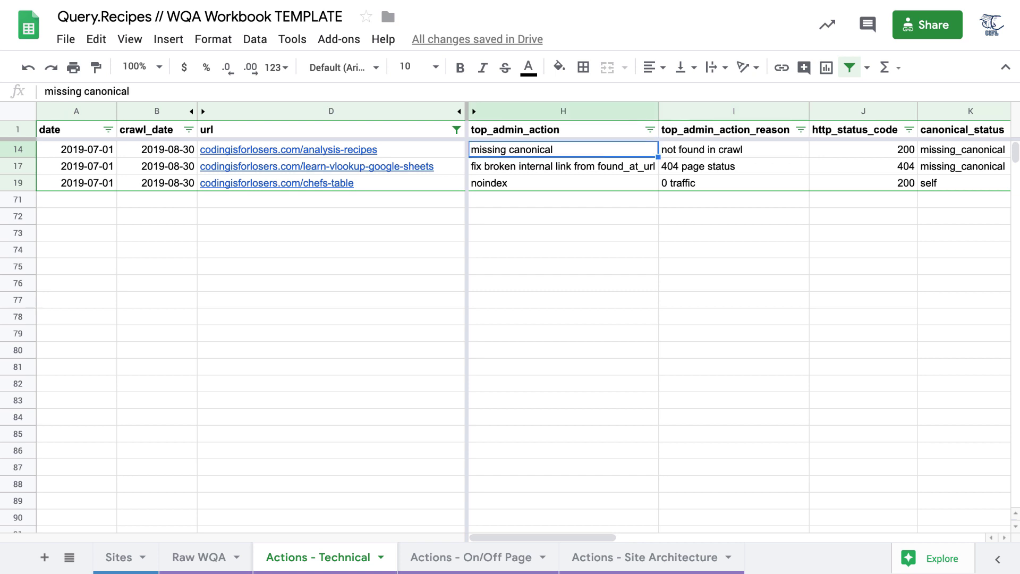
Check row 17's 404 status code and its fix broken internal link action.
key("Left")
key("Down")
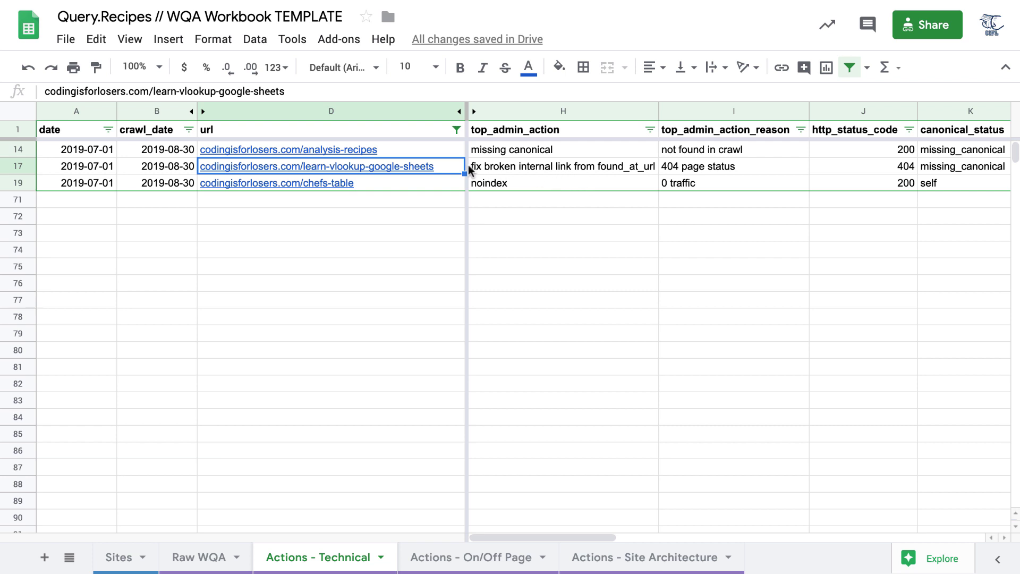
mouse_move(447, 167)
left_click(865, 166)
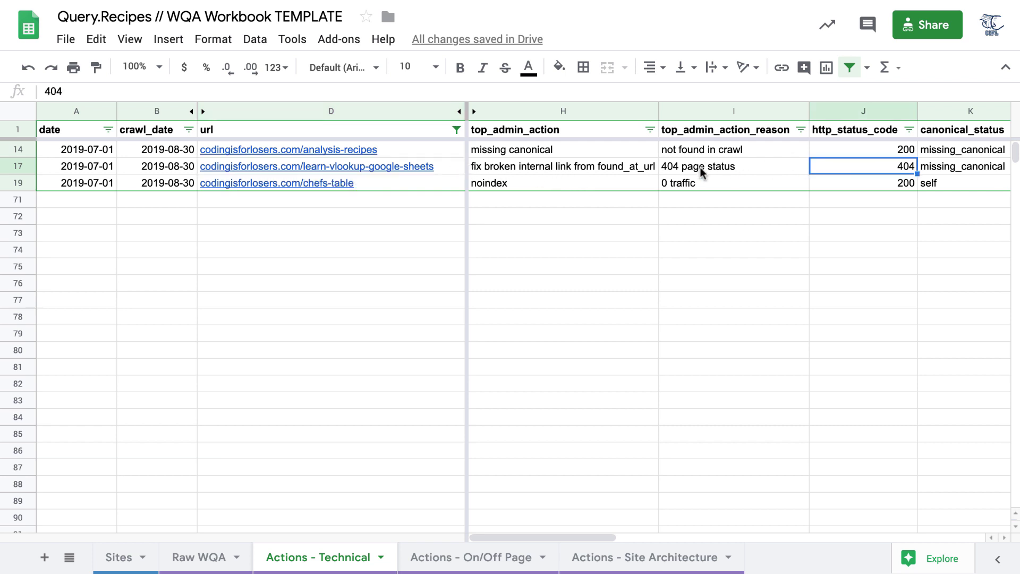
left_click(639, 168)
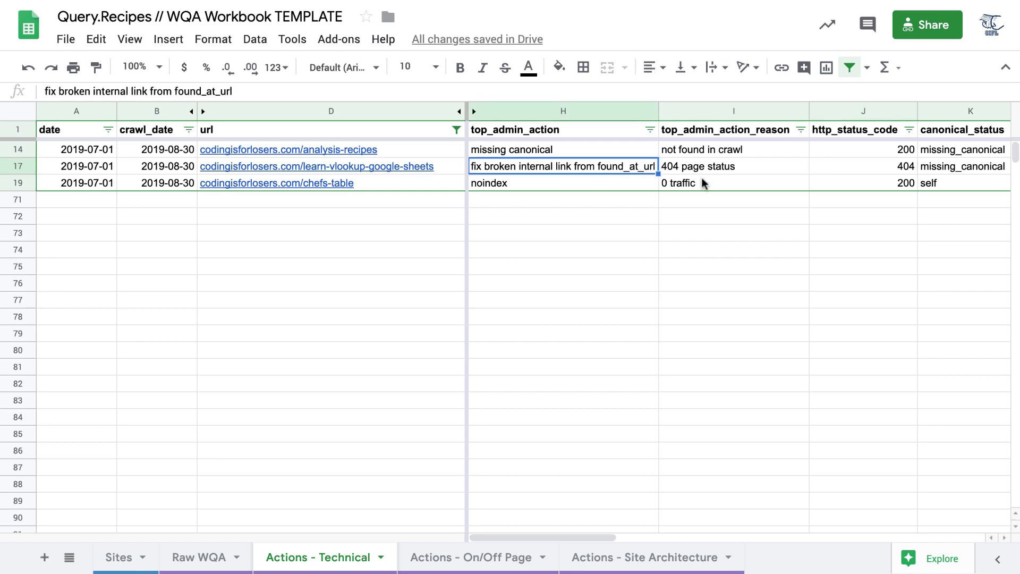
Review row 19's chefs-table URL, noindex action and 0 traffic reason.
key("Down")
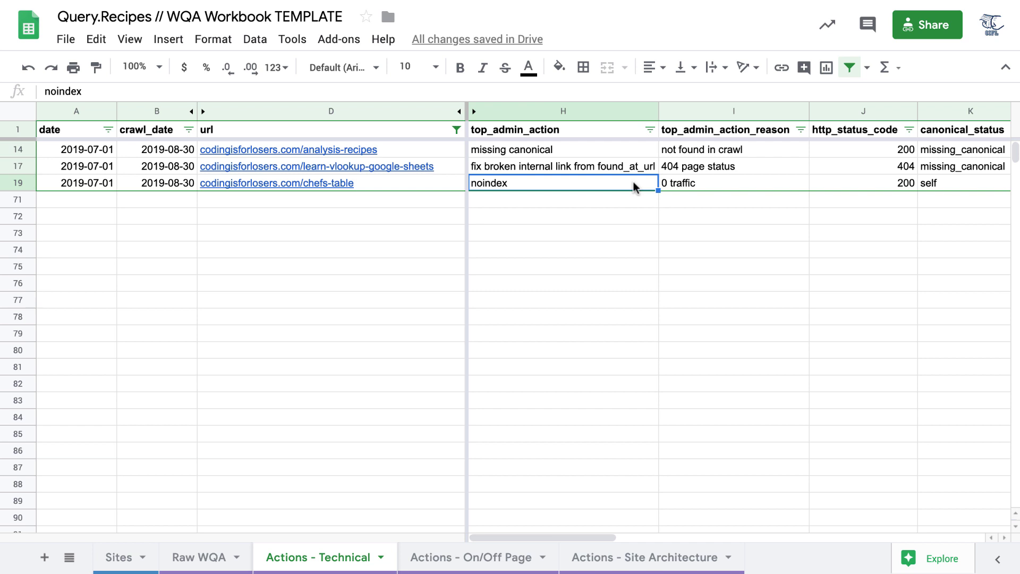
left_click(671, 184)
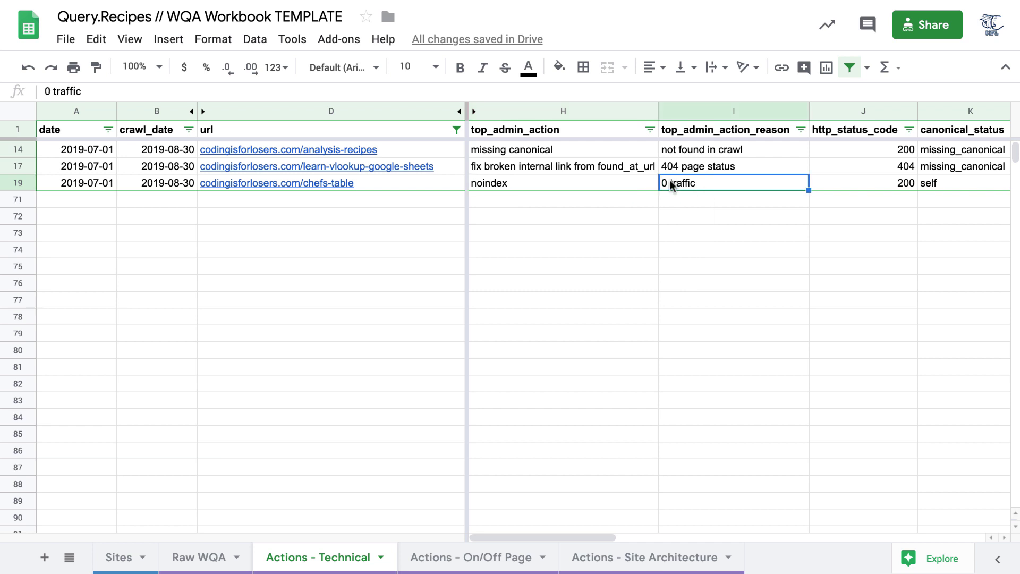
left_click(388, 181)
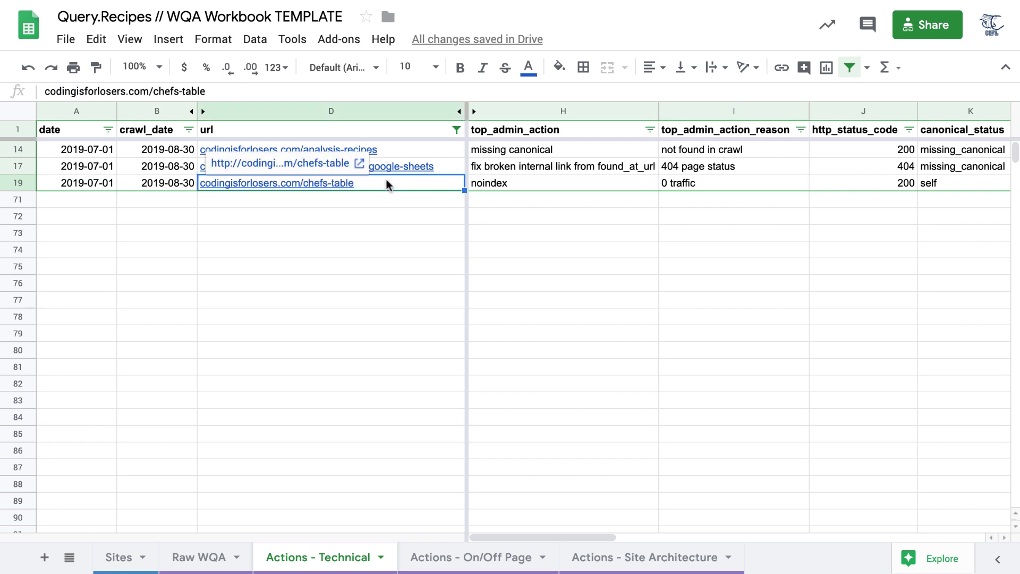
left_click(554, 187)
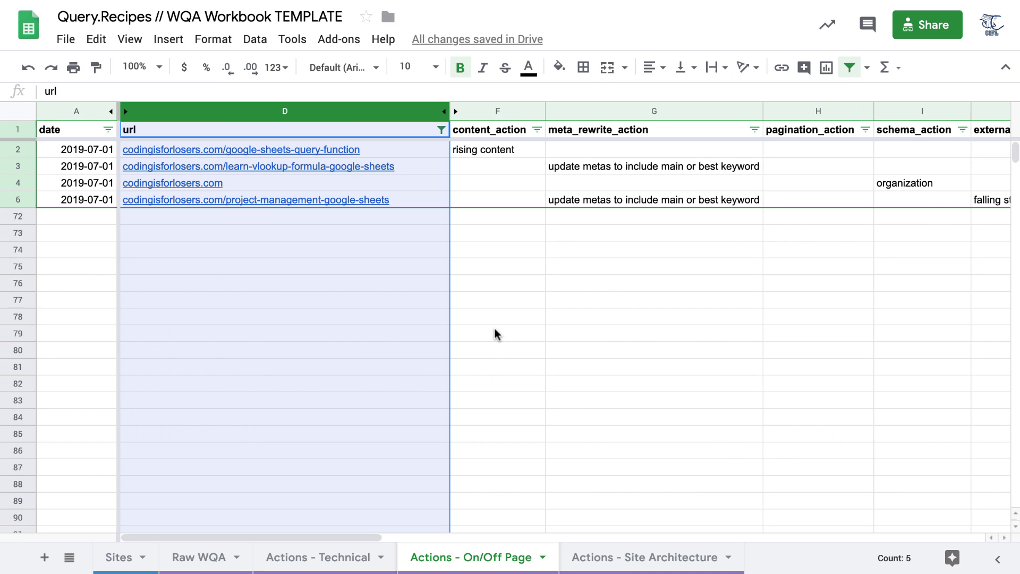
left_click(494, 333)
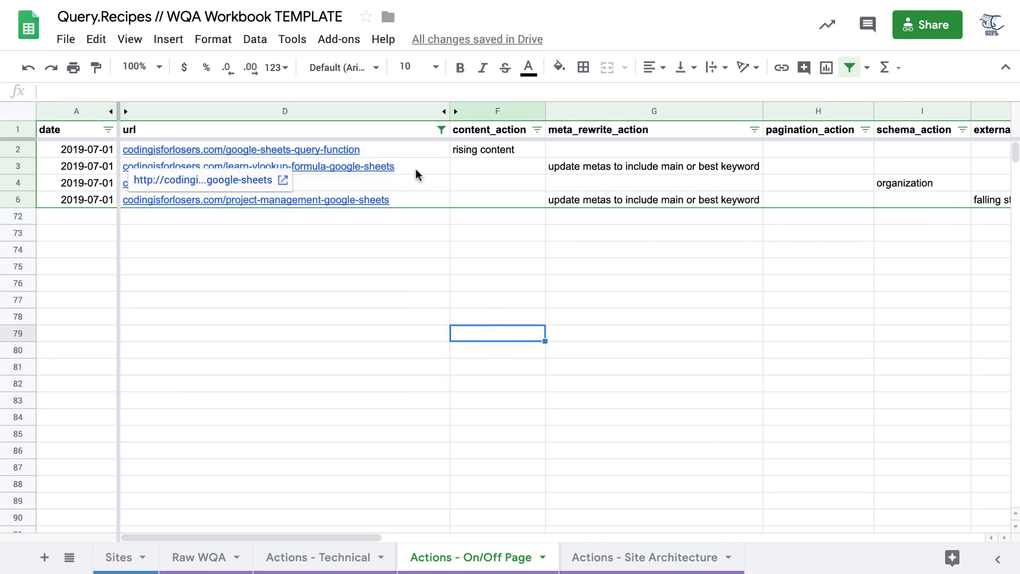
left_click(428, 154)
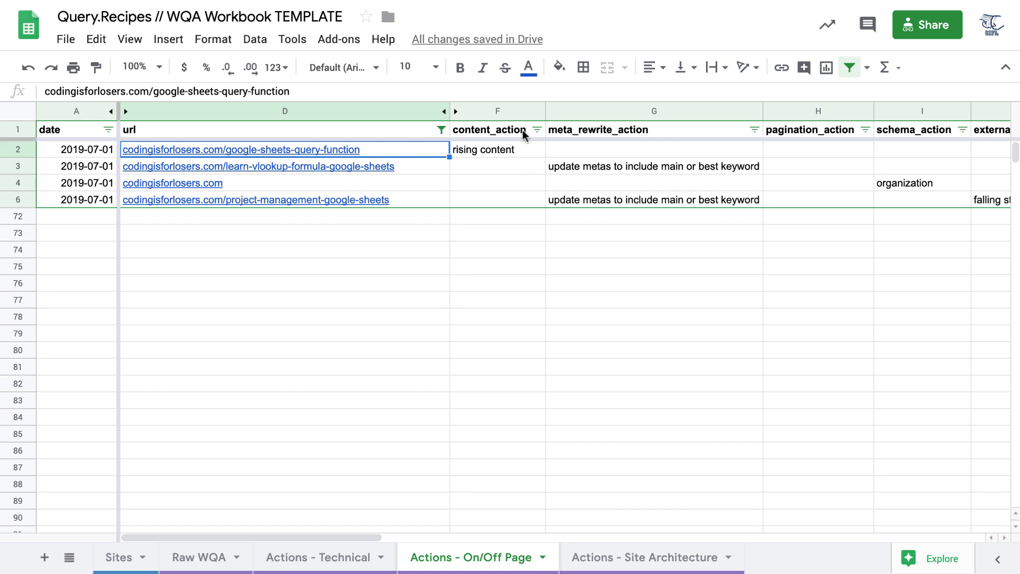
left_click(515, 150)
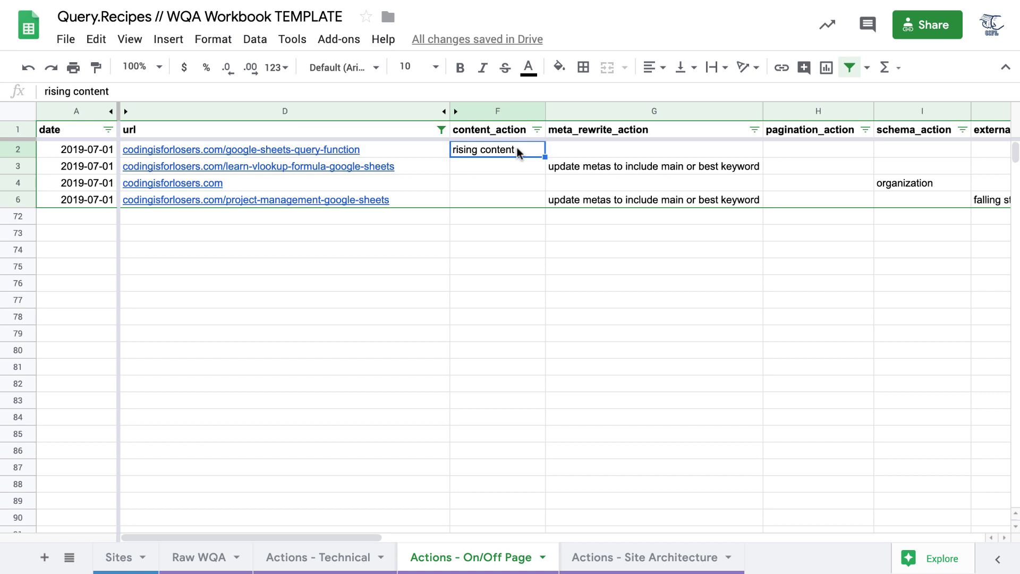
key("Left")
key("Right")
key("Down")
key("Right")
left_click(444, 167)
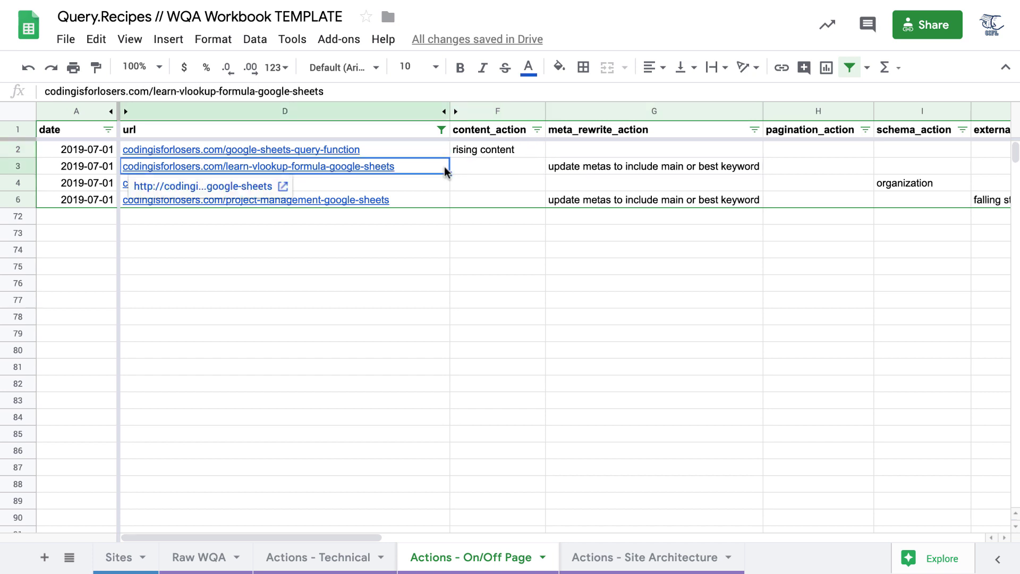
left_click(572, 170)
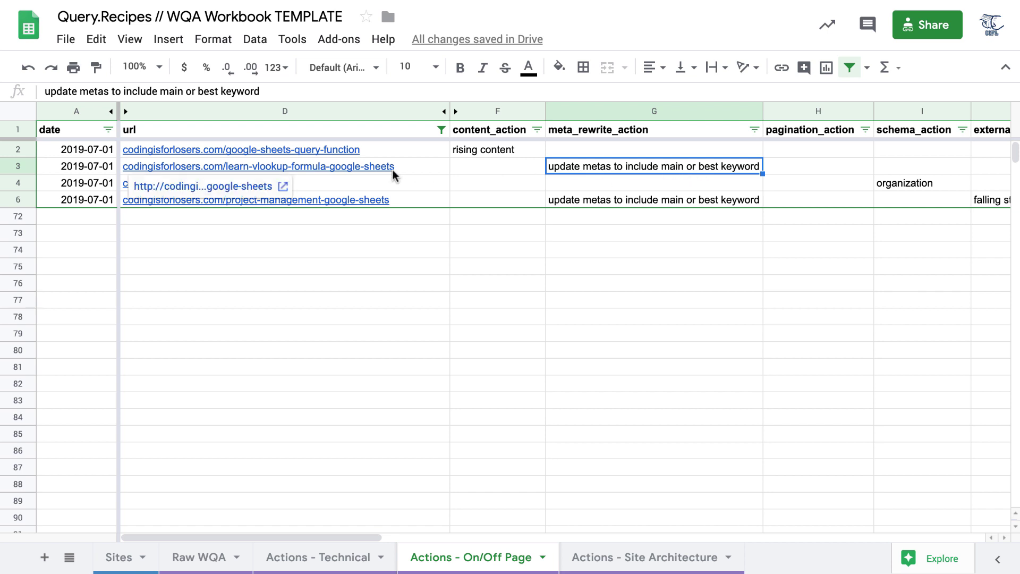
left_click(409, 169)
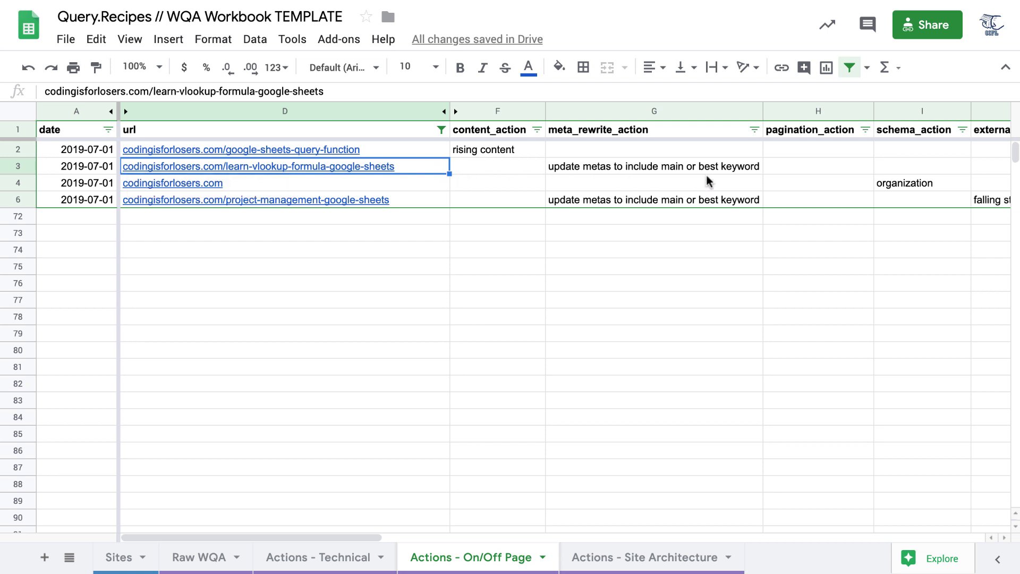
Auto-fit the main_keyword column (Y) to its longest keyword.
scroll(706, 173, "right", 5)
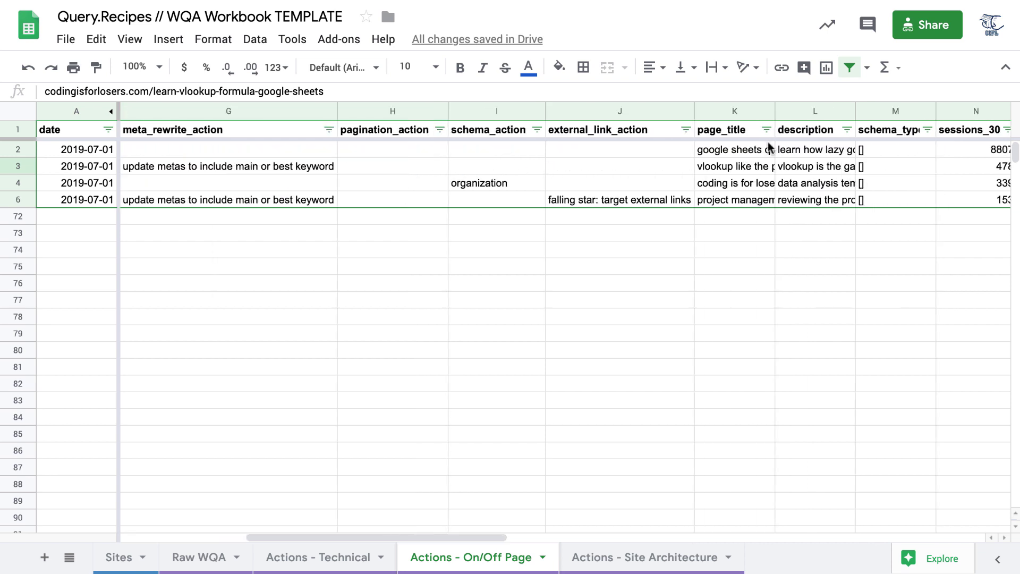
scroll(769, 174, "right", 10)
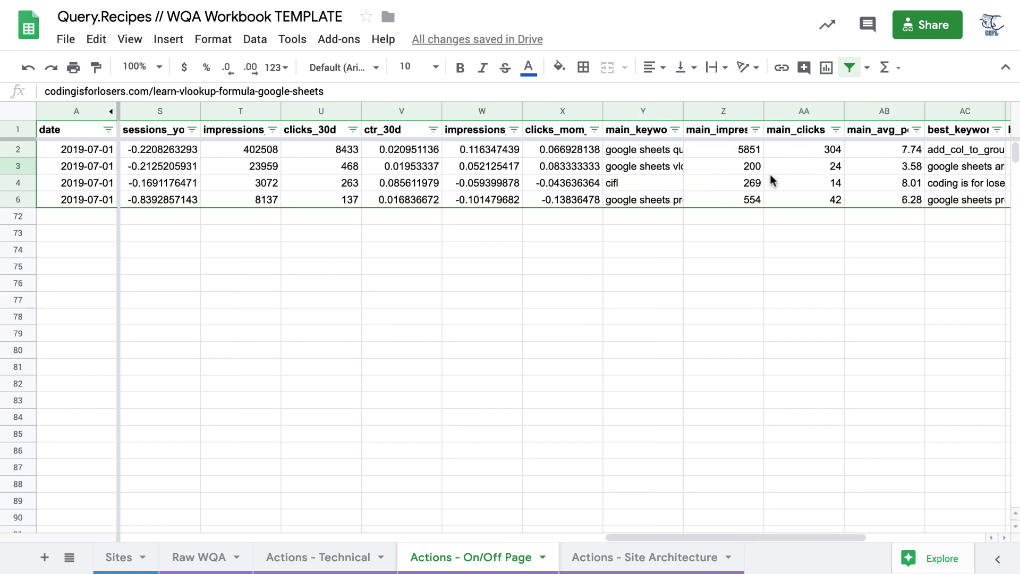
scroll(751, 179, "right", 1)
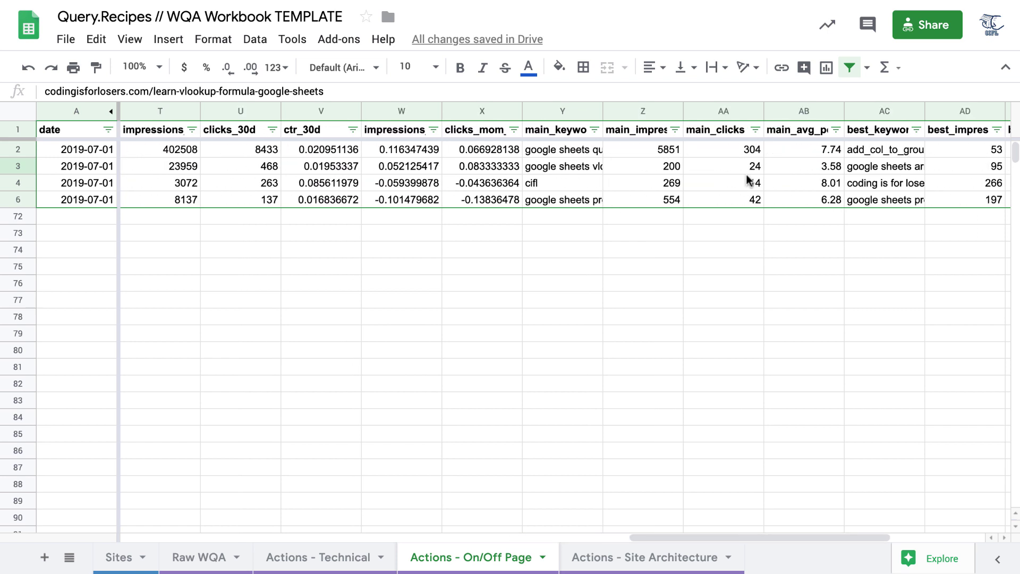
left_click_drag(603, 110, 603, 110)
double_click(603, 110)
left_click(588, 167)
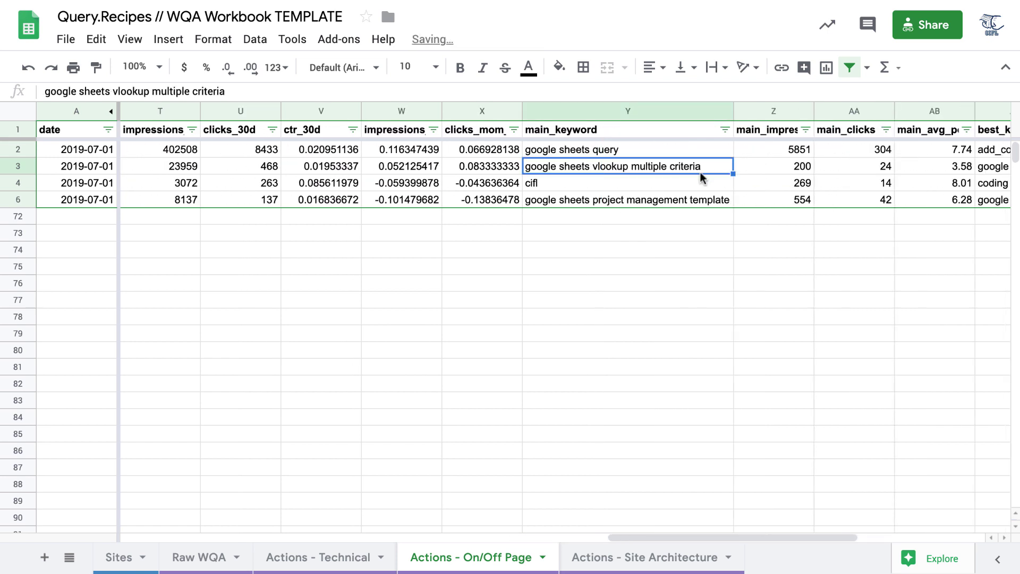
Auto-fit the best_keyword column (AC) after checking row 3's main_avg_pos.
left_click(935, 166)
key("Right")
key("Right")
key("Right")
key("Left")
key("Left")
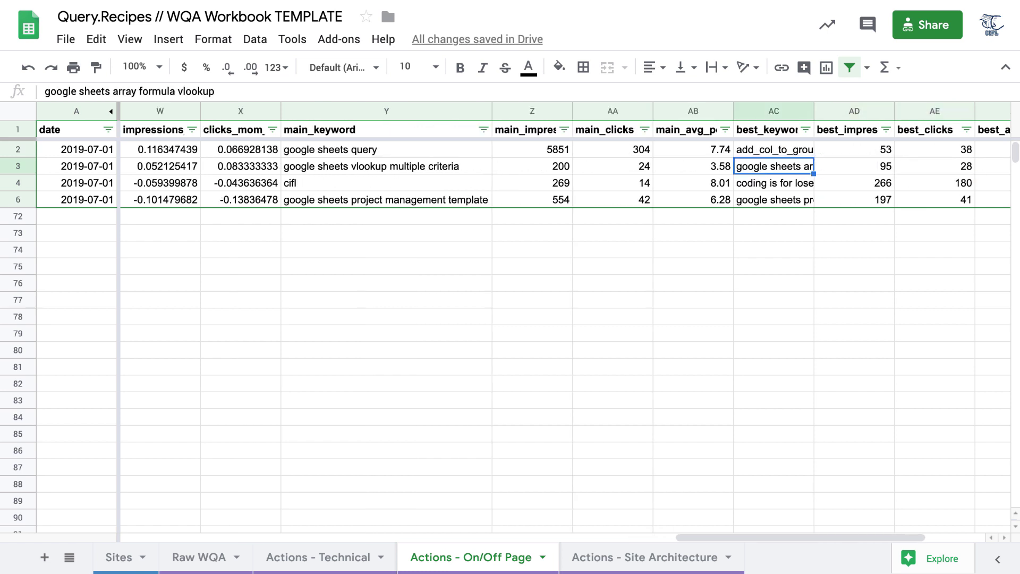
double_click(815, 103)
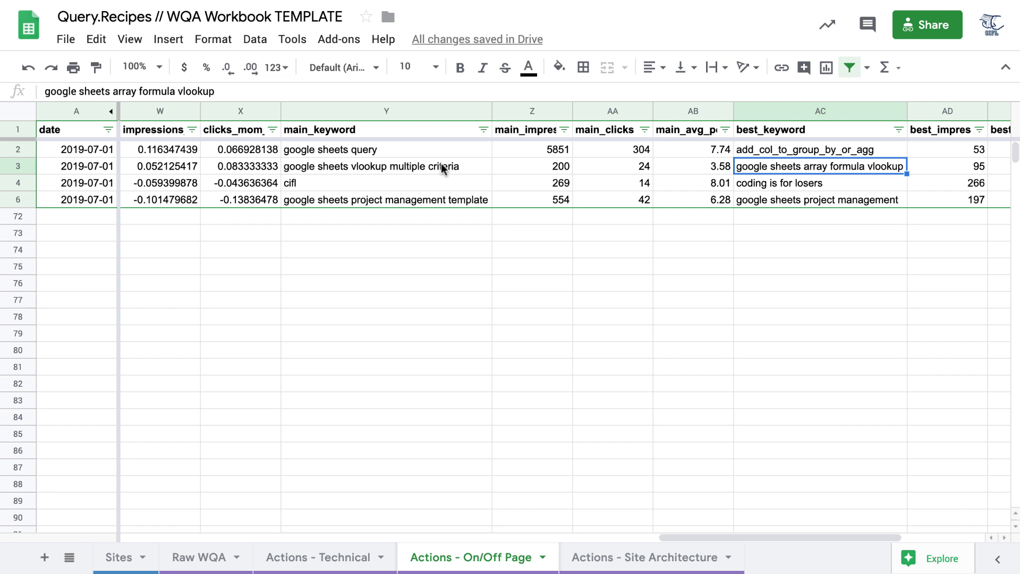
Review row 3's main keyword, best keyword, month-over-month clicks change and URL.
key("Left")
key("Left")
key("Left")
key("Left")
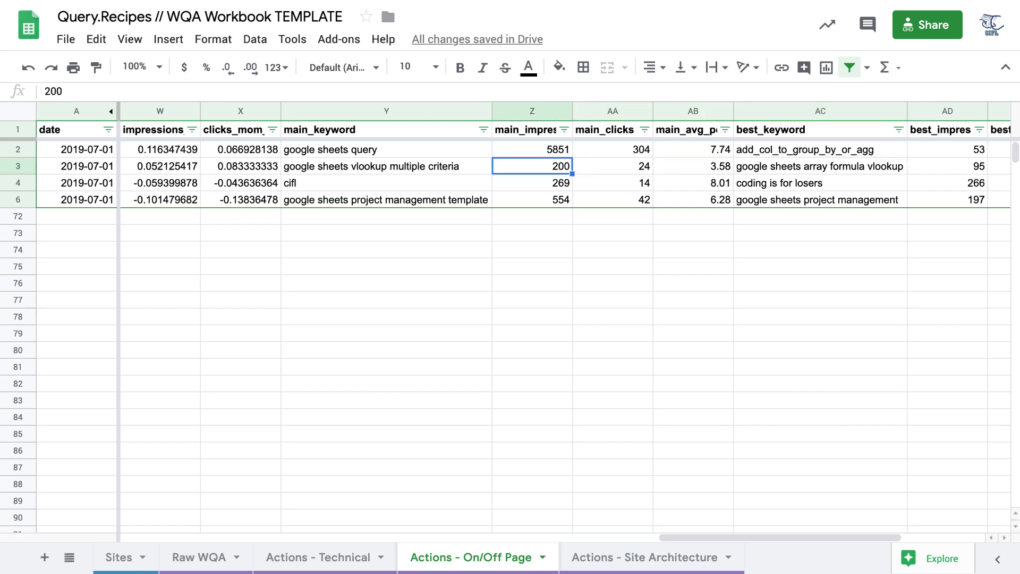
key("Right")
key("Right")
key("Right")
key("Right")
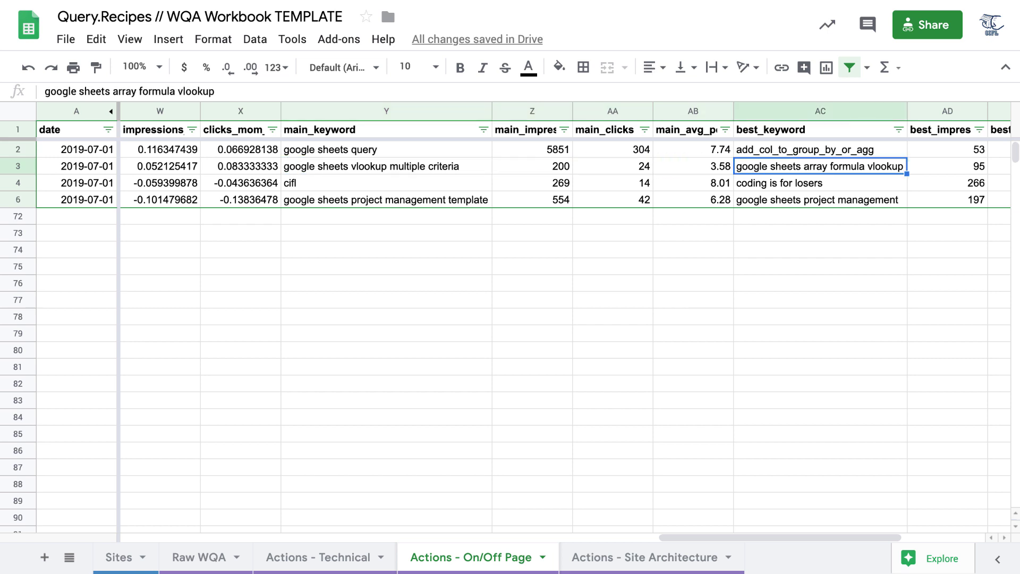
key("Left")
key("Left")
key("Left")
key("Left")
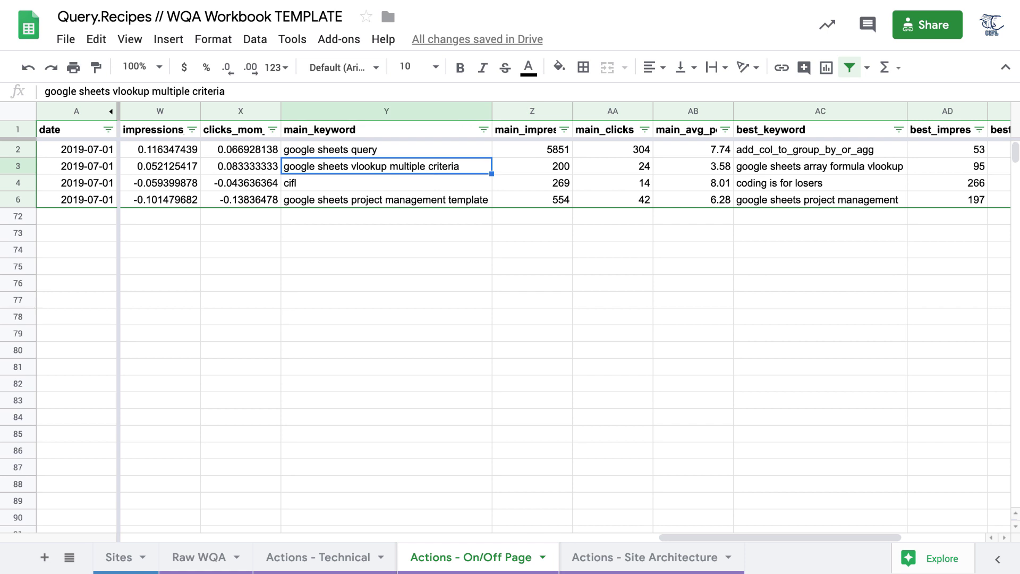
key("Right")
key("Left")
key("Left")
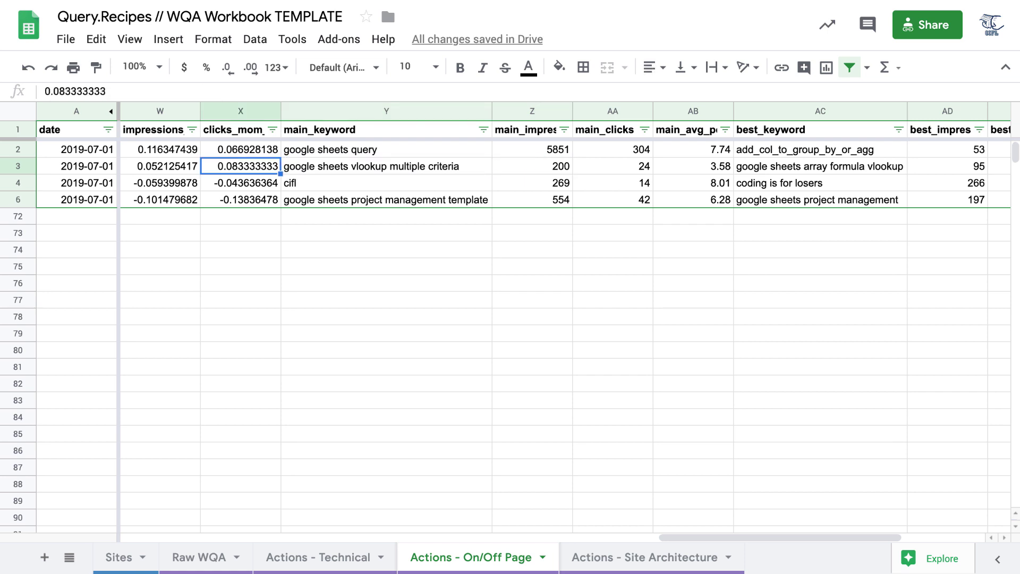
key("Left")
key("Left")
key("Left")
key("Left")
key("Left")
key("Left")
key("Left")
key("Left")
key("Left")
key("Left")
key("Left")
key("Left")
key("Left")
key("Left")
key("Left")
key("Left")
key("Left")
key("Left")
key("Left")
key("Left")
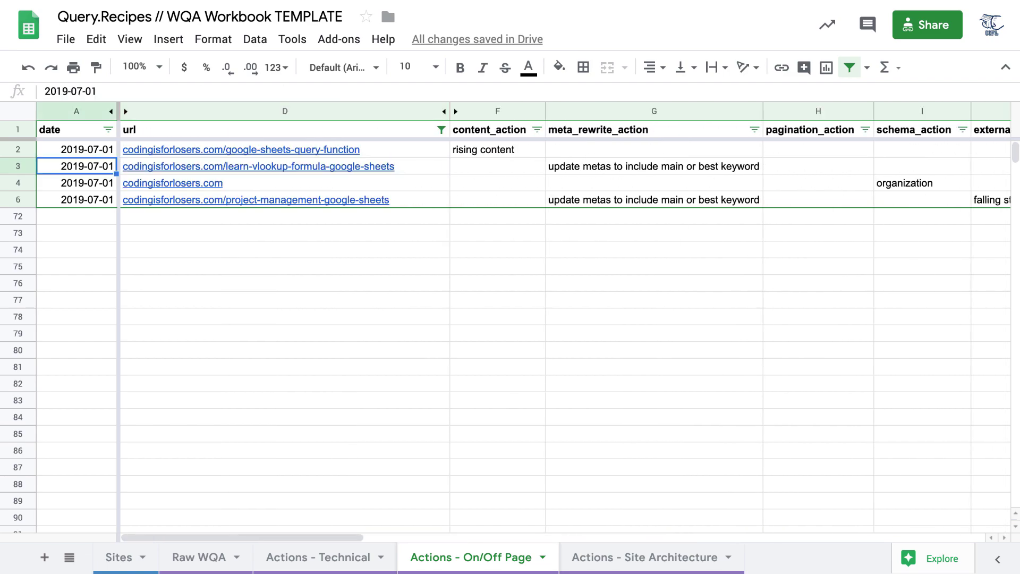
key("Right")
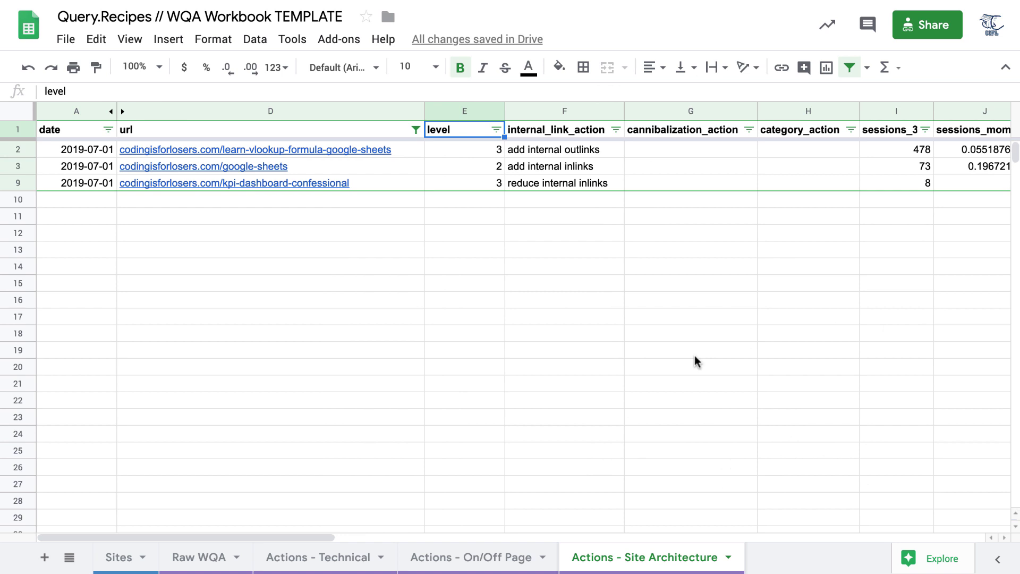
Review the first page's internal link action, URL, inlink, outlink and referring domain counts.
key("Right")
key("Down")
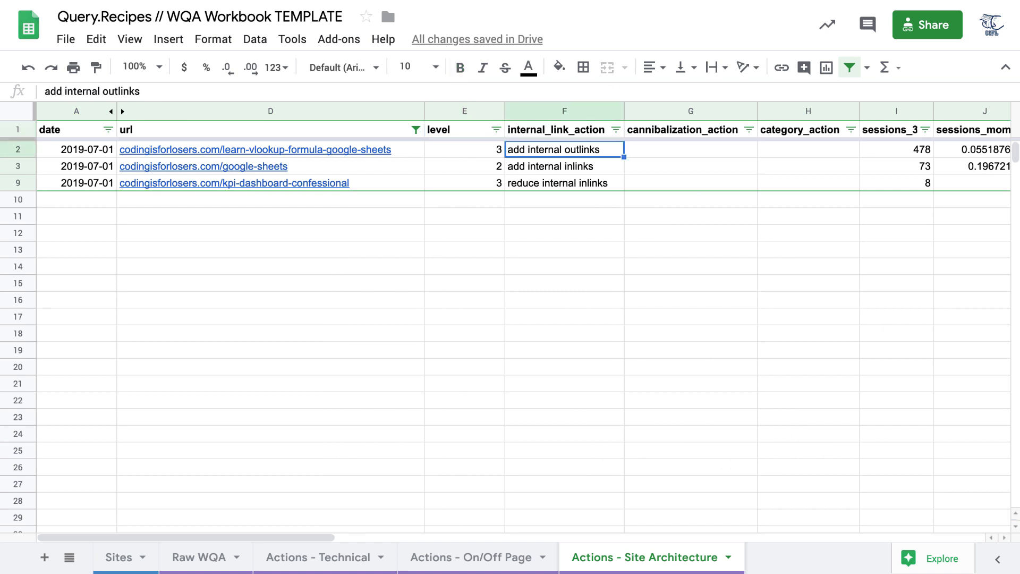
key("Up")
left_click(601, 152)
key("Left")
key("Left")
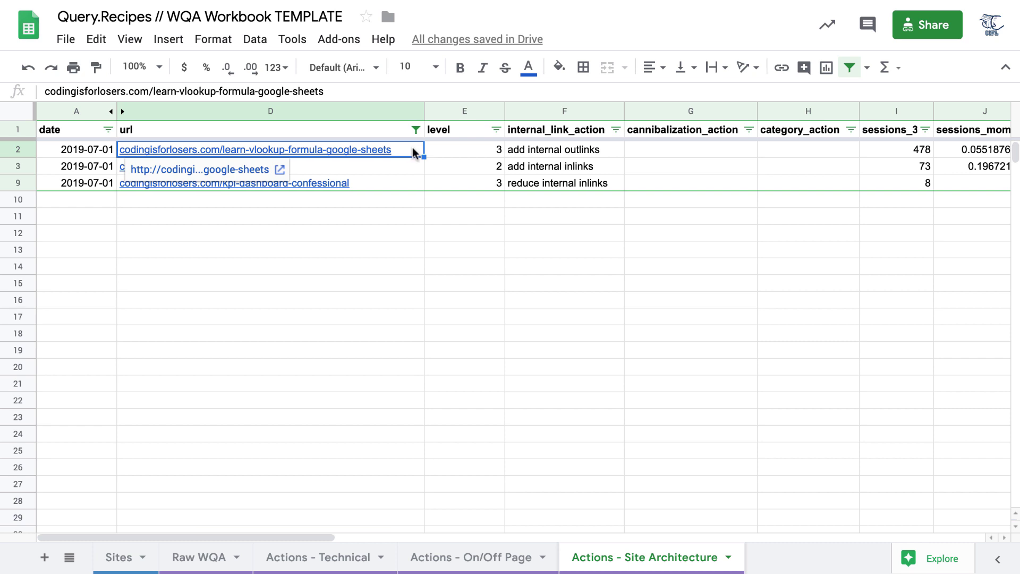
left_click(531, 151)
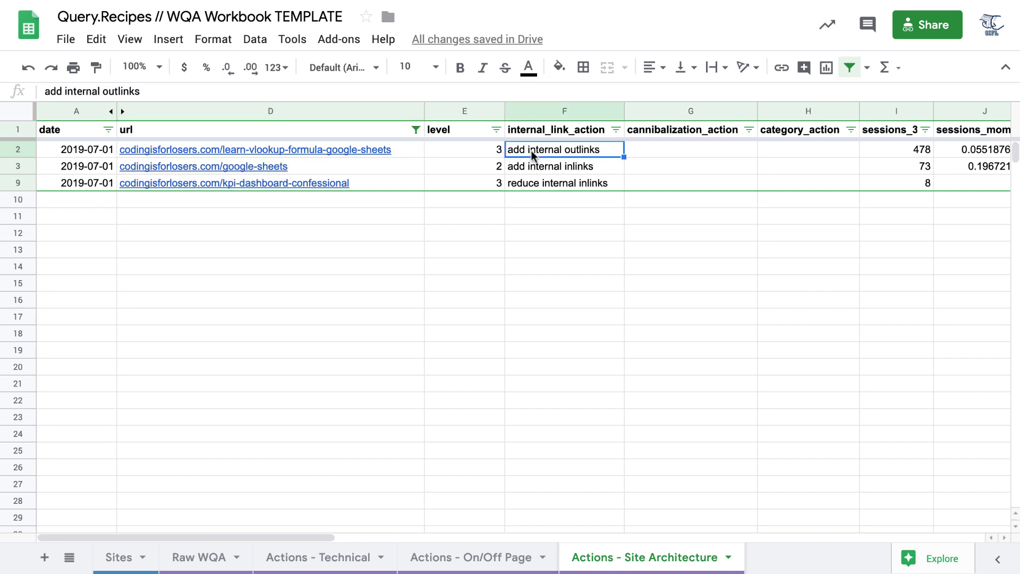
scroll(592, 154, "right", 5)
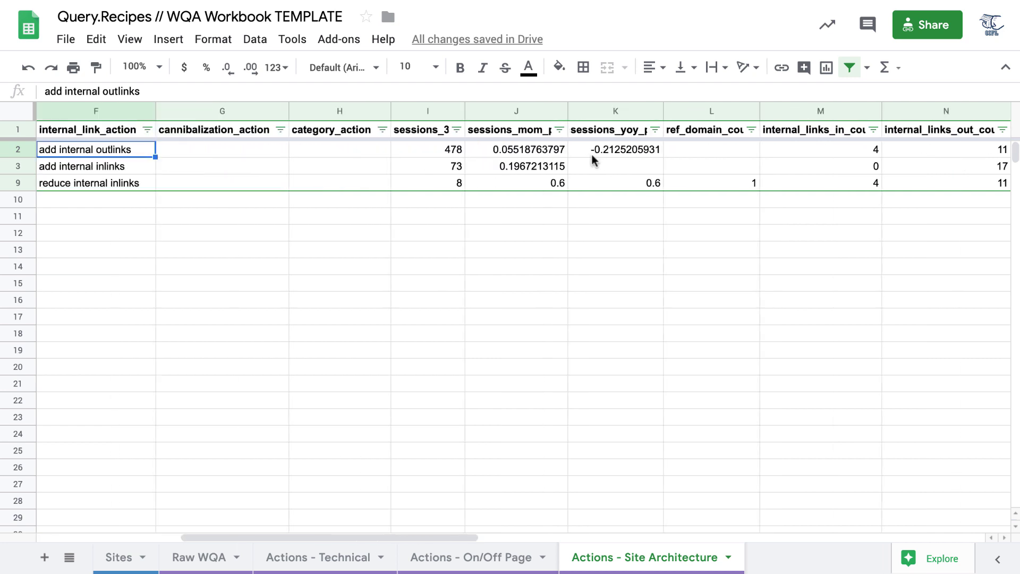
left_click(835, 152)
key("Right")
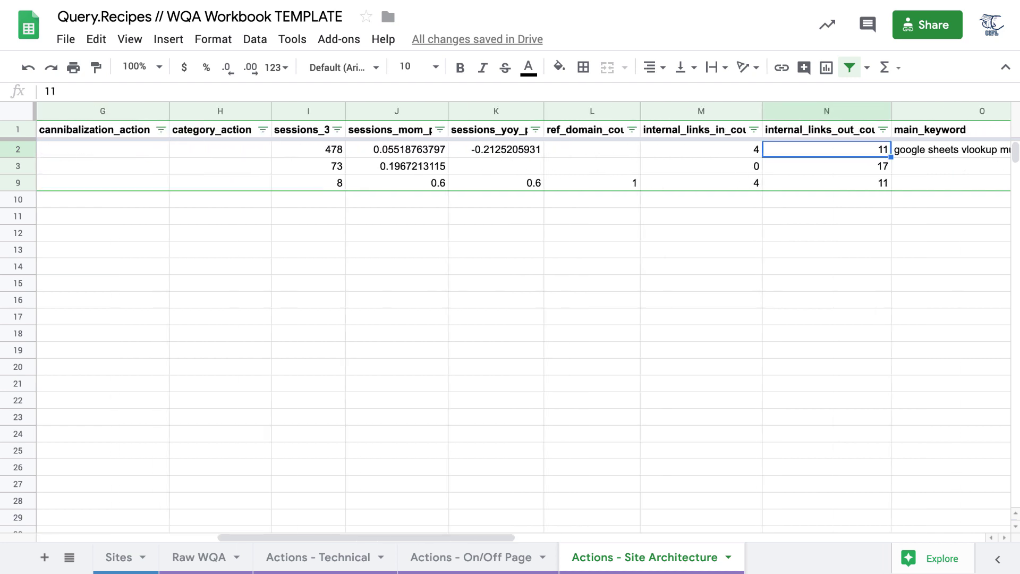
key("Left")
key("Left")
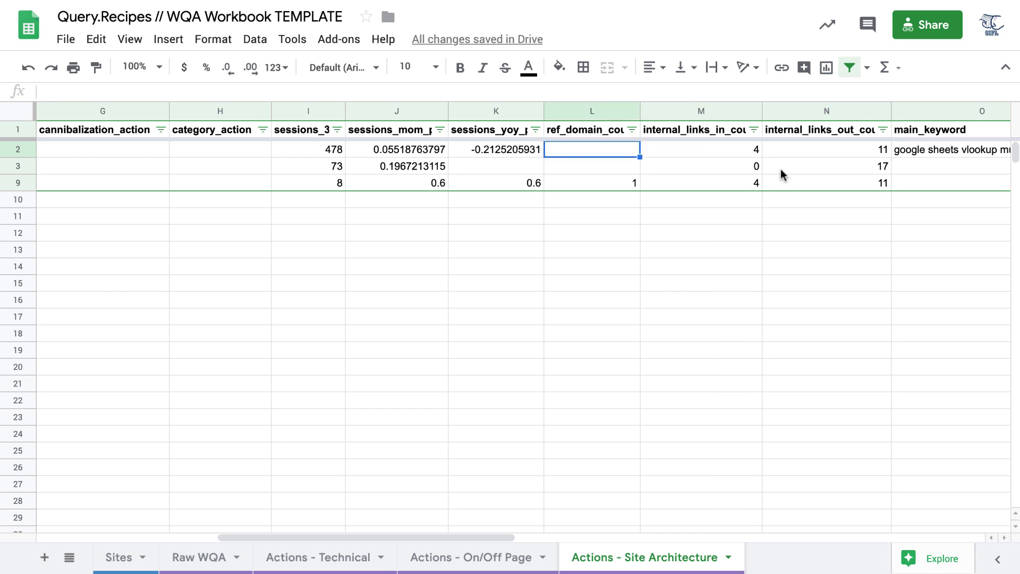
scroll(781, 170, "left", 10)
left_click(585, 152)
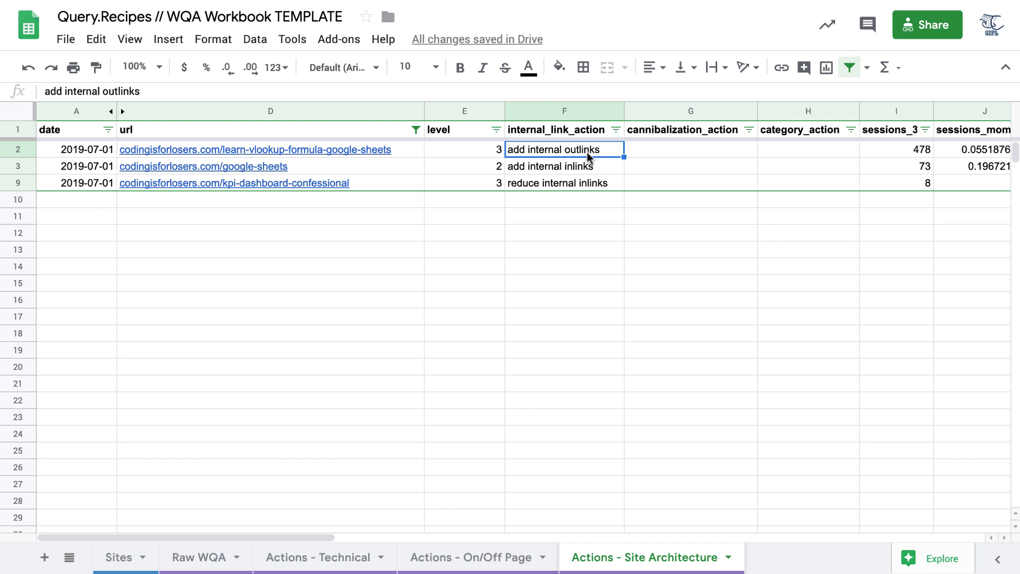
Check the second page's URL, internal link action and internal inlink count.
left_click(589, 162)
left_click(399, 169)
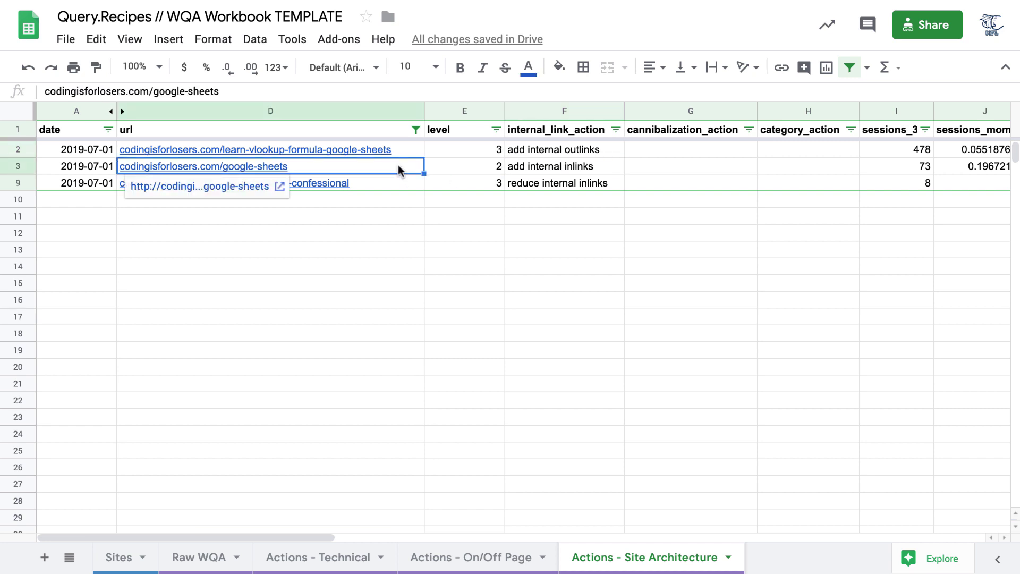
left_click(511, 170)
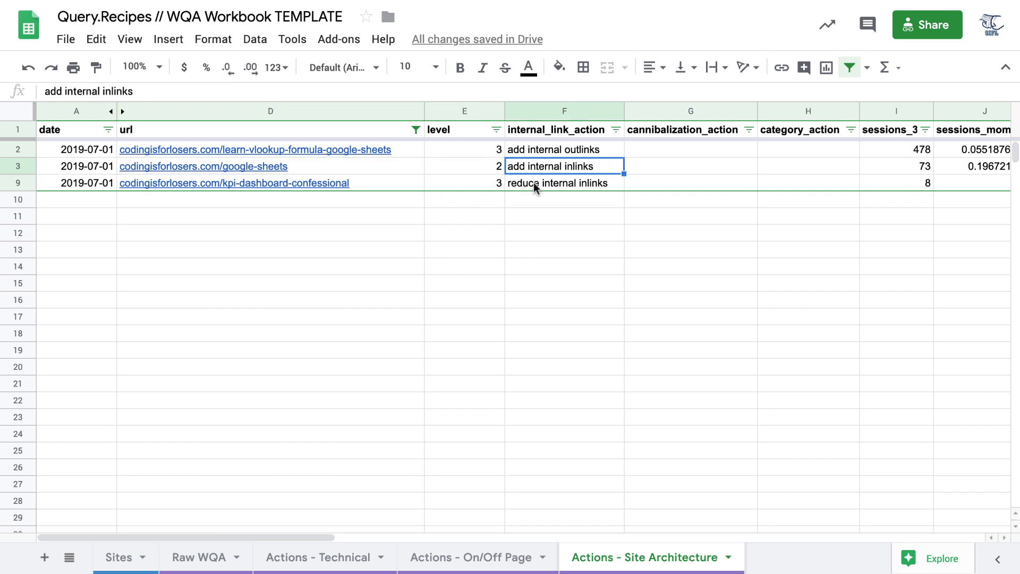
scroll(533, 183, "right", 8)
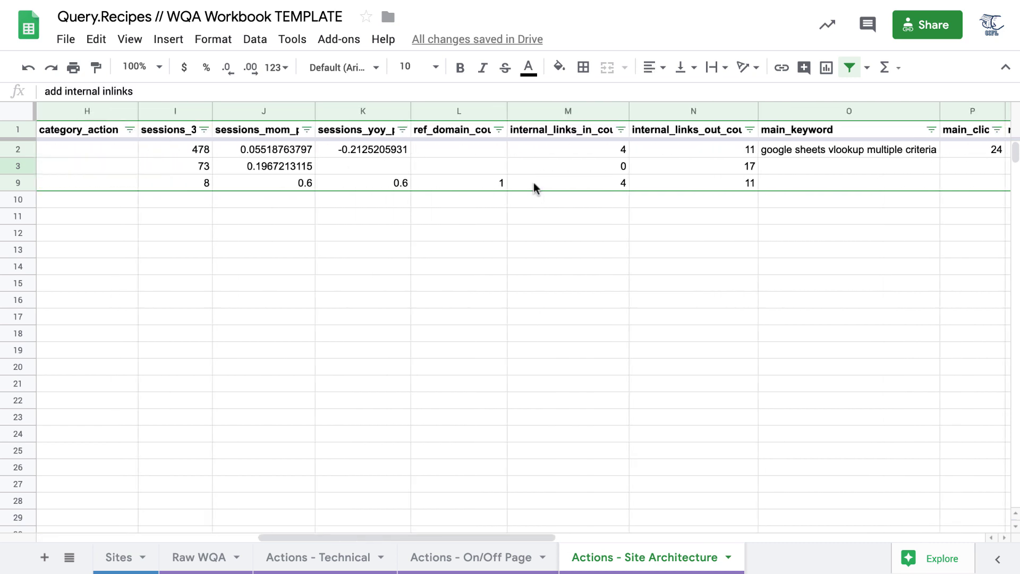
left_click(591, 162)
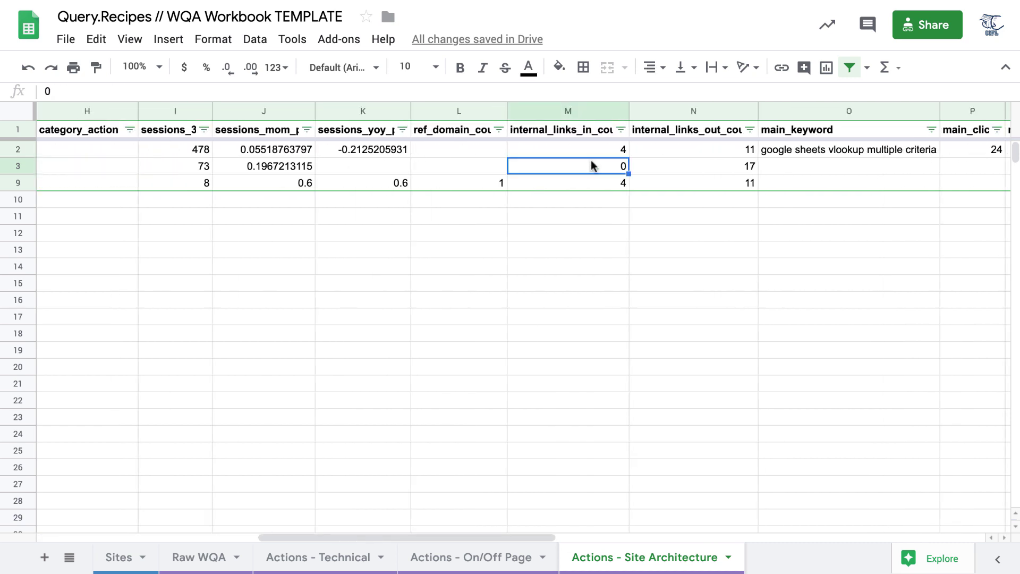
key("Down")
key("Up")
key("Left")
key("Left")
key("Left")
key("Left")
key("Left")
key("Left")
key("Left")
key("Left")
key("Left")
key("Left")
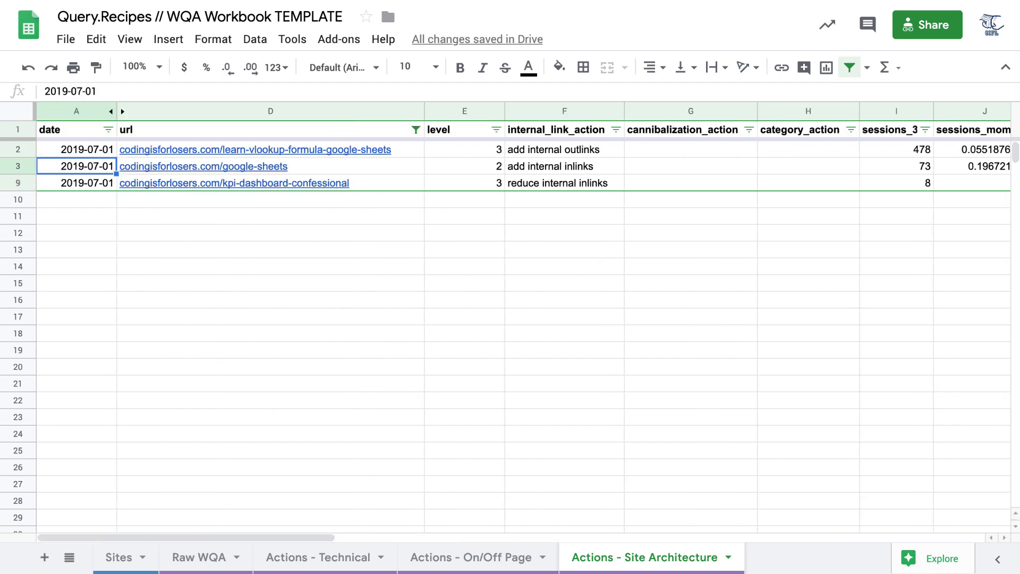
key("Right")
key("Up")
key("Up")
key("Right")
key("Right")
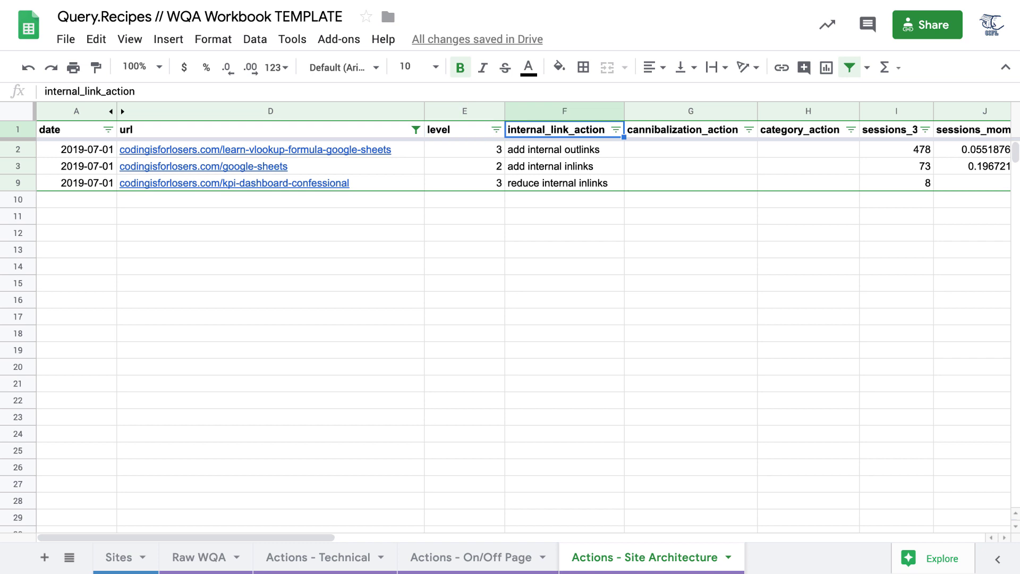
key("Right")
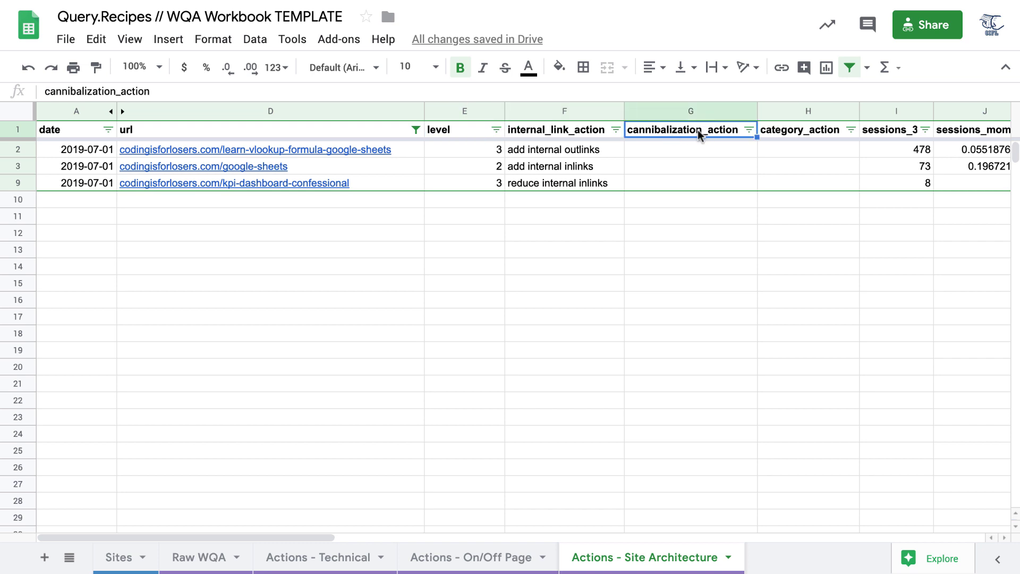
left_click(380, 151)
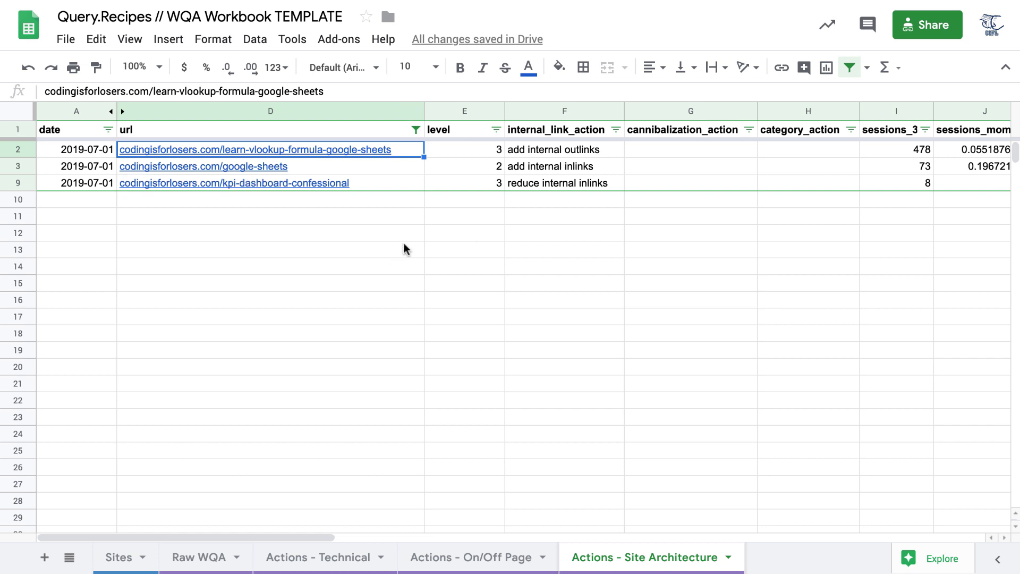
left_click(680, 145)
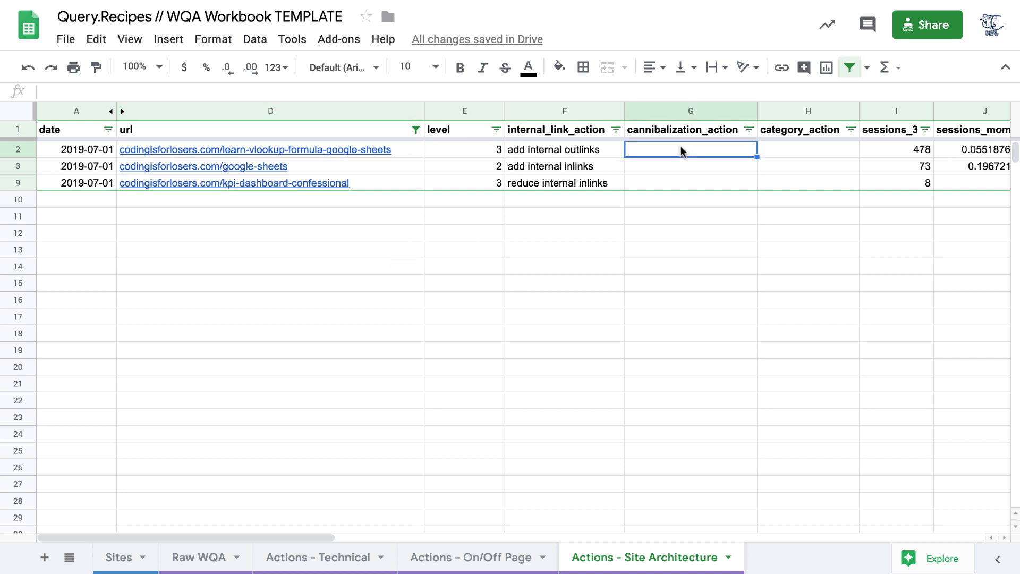
key("Up")
key("Down")
key("Up")
key("Right")
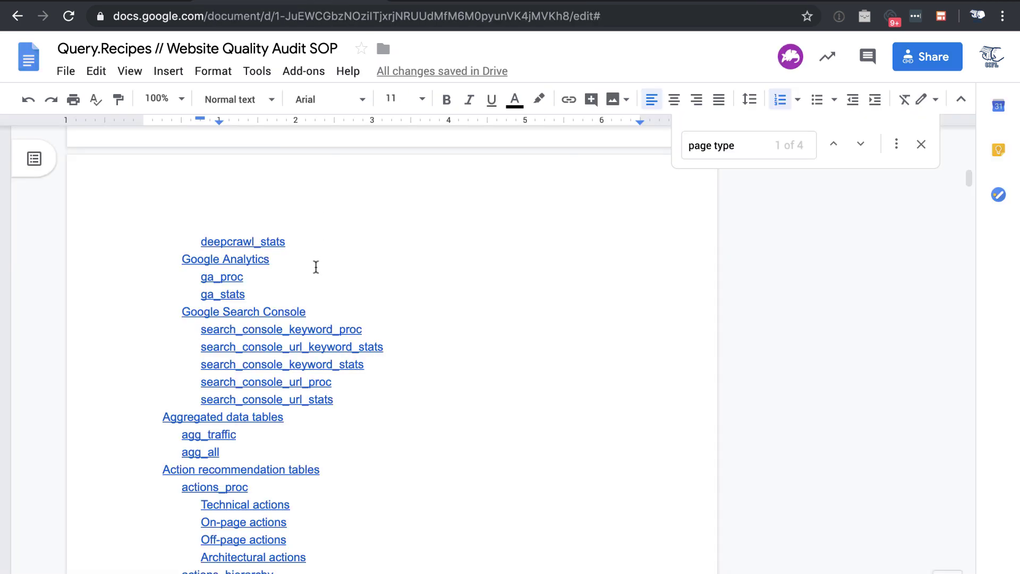
Jump from the SOP contents to the Content Action definition, then return to Crawl Action.
scroll(315, 267, "up", 12)
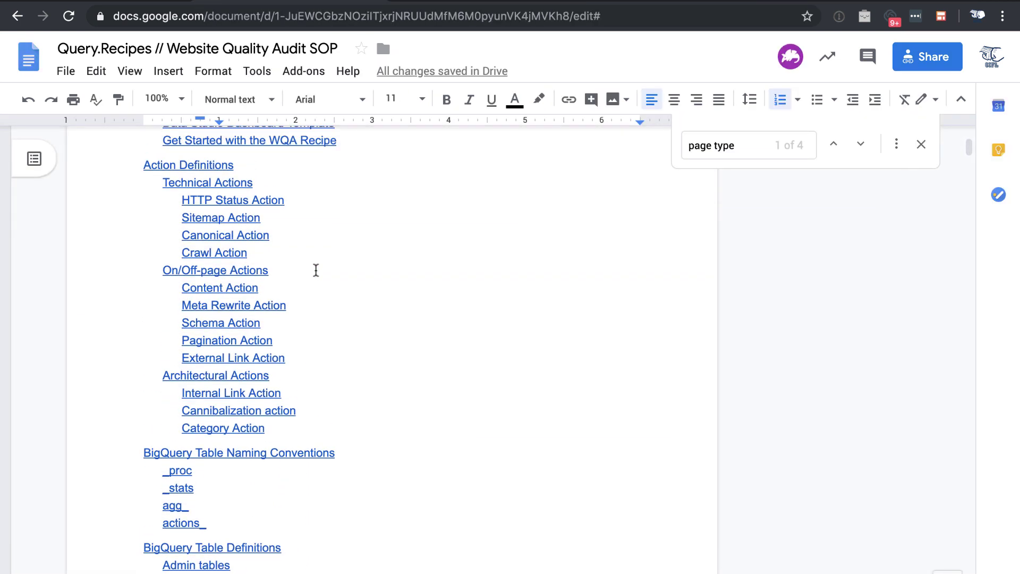
scroll(316, 270, "up", 1)
left_click(245, 305)
left_click(250, 327)
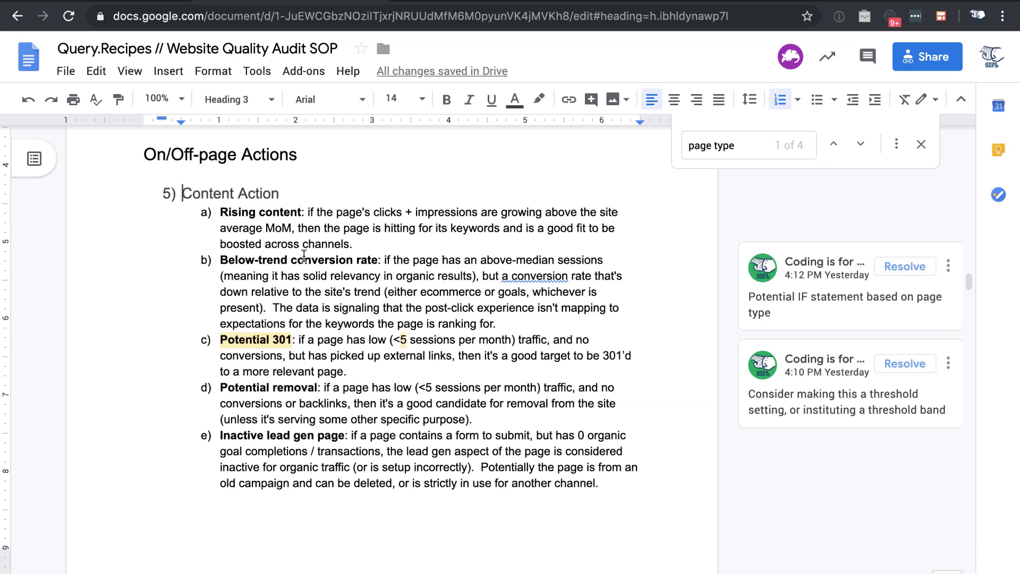
key("super+bracketleft")
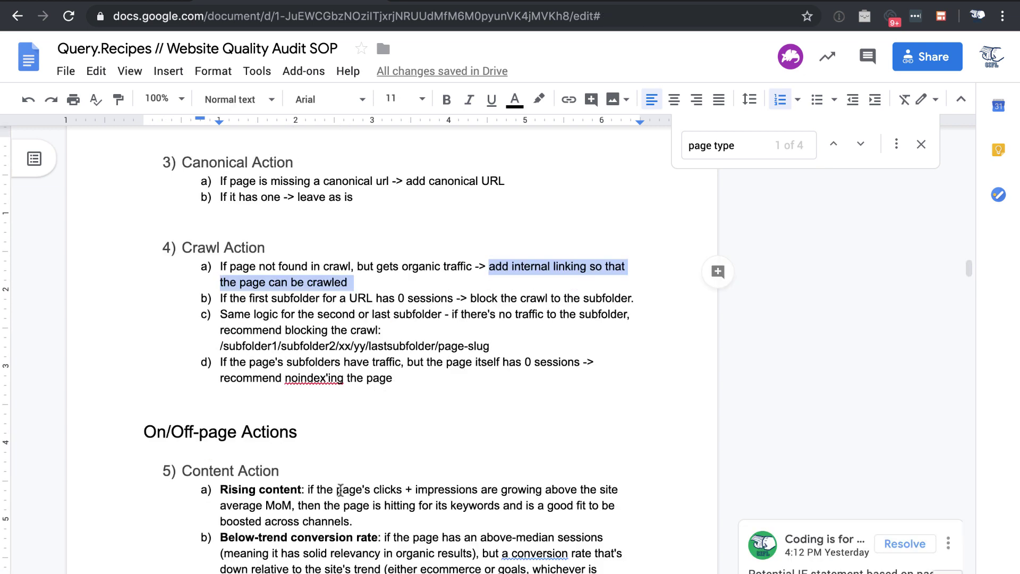